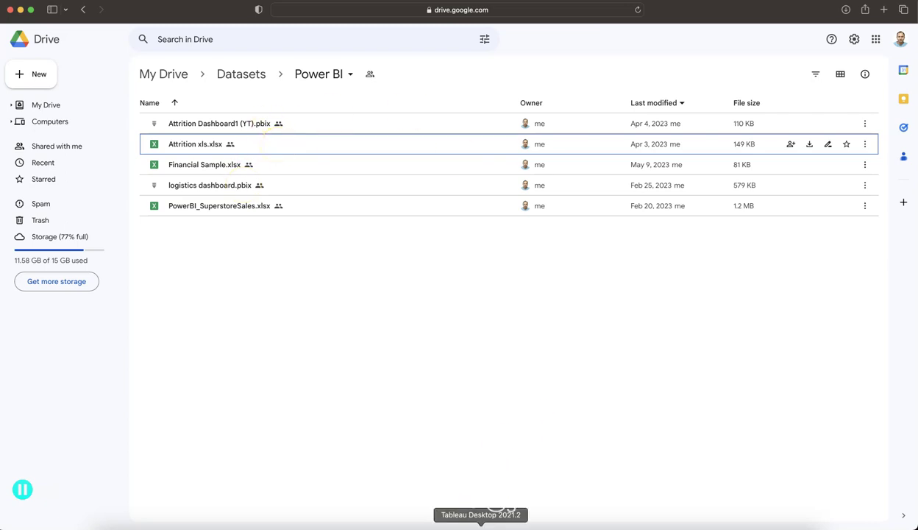
Step: Switch to Tableau Desktop and examine the columns of the HR_Attrition data source, from Attrition through Work Life Balance and the calculated fields
left_click(481, 524)
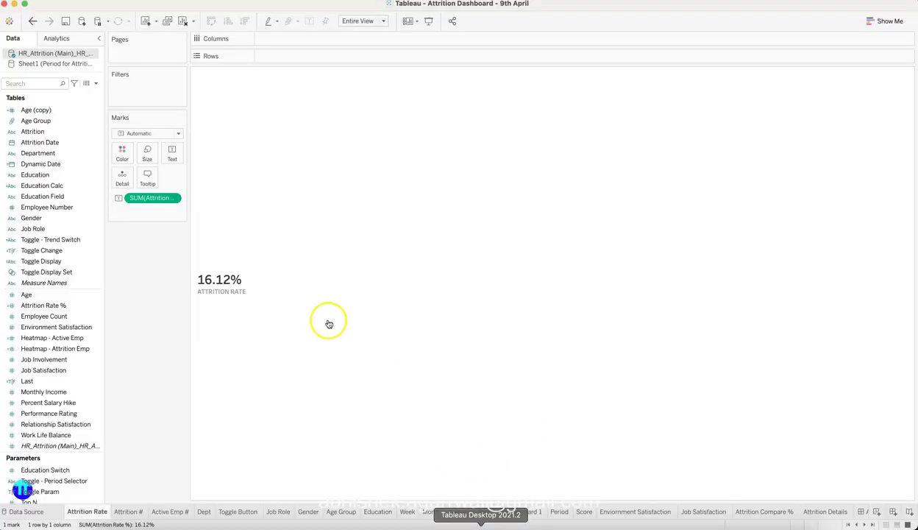
left_click(46, 513)
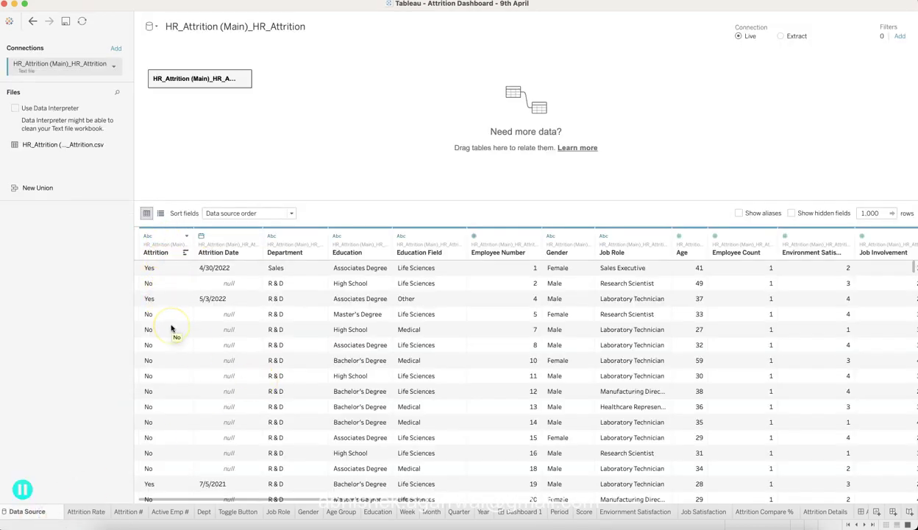
left_click(166, 284)
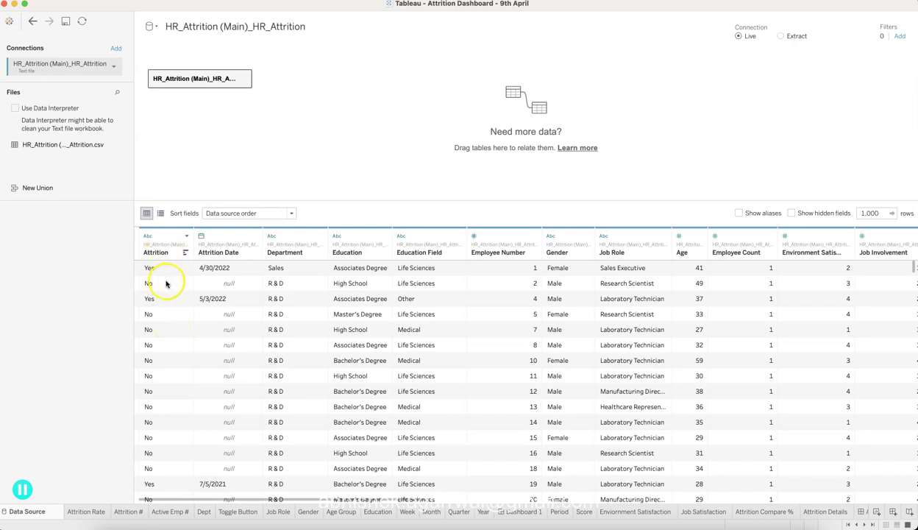
left_click(228, 273)
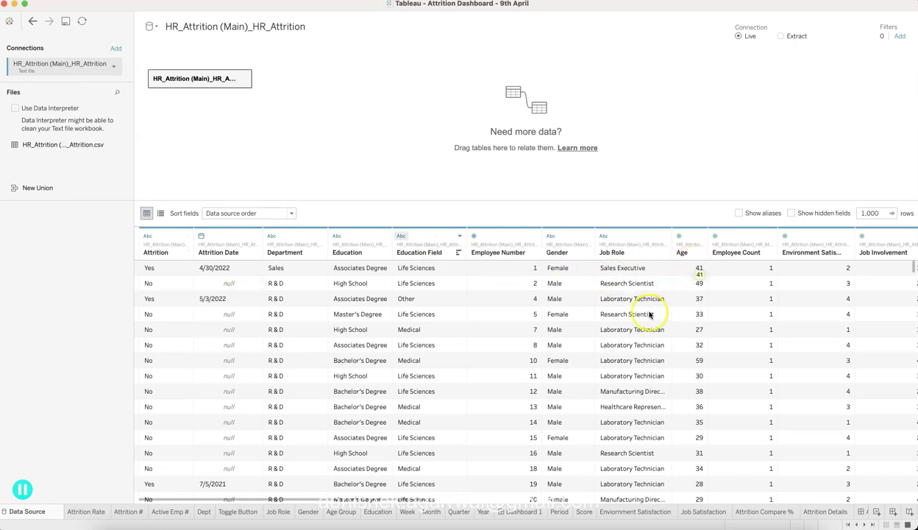
scroll(650, 321, "right", 5)
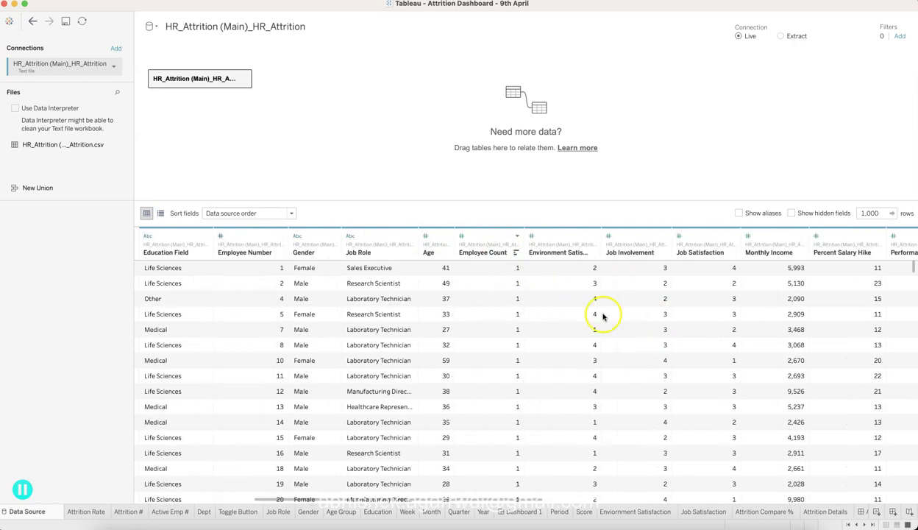
scroll(621, 324, "right", 10)
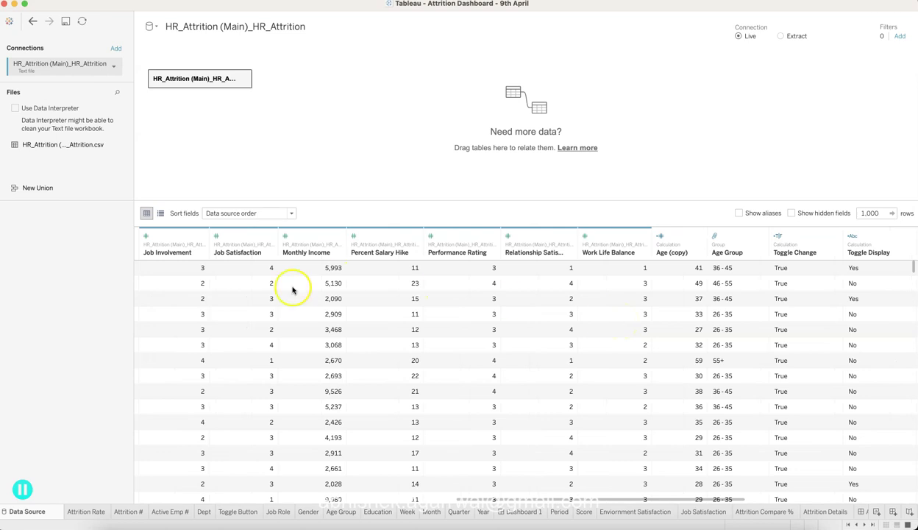
scroll(827, 324, "right", 6)
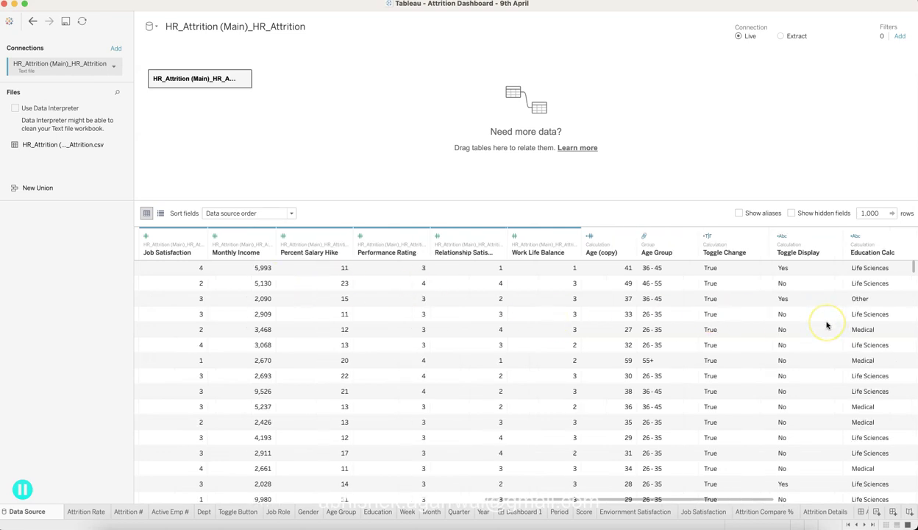
scroll(826, 323, "left", 20)
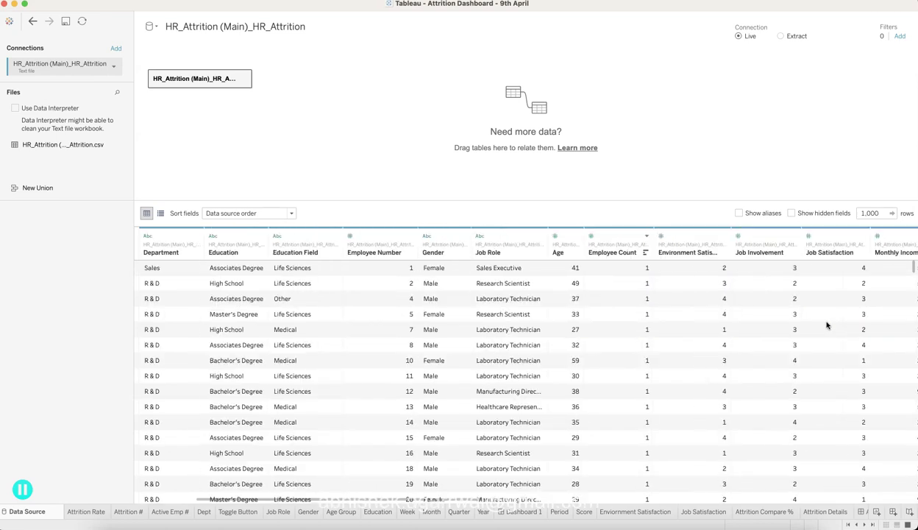
left_click(501, 278)
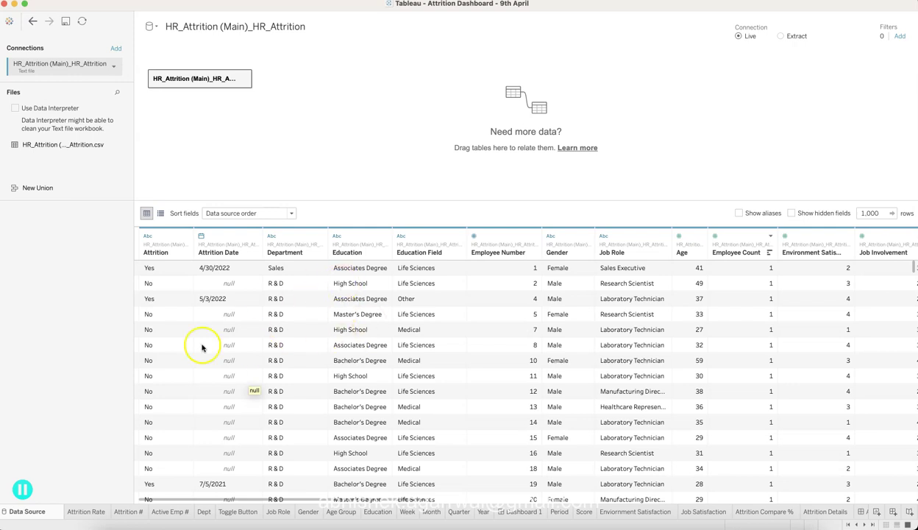
Step: Examine the Attrition Rate sheet and check the Yes and No entries of the Attrition column in the data source behind it
left_click(100, 508)
mouse_move(230, 280)
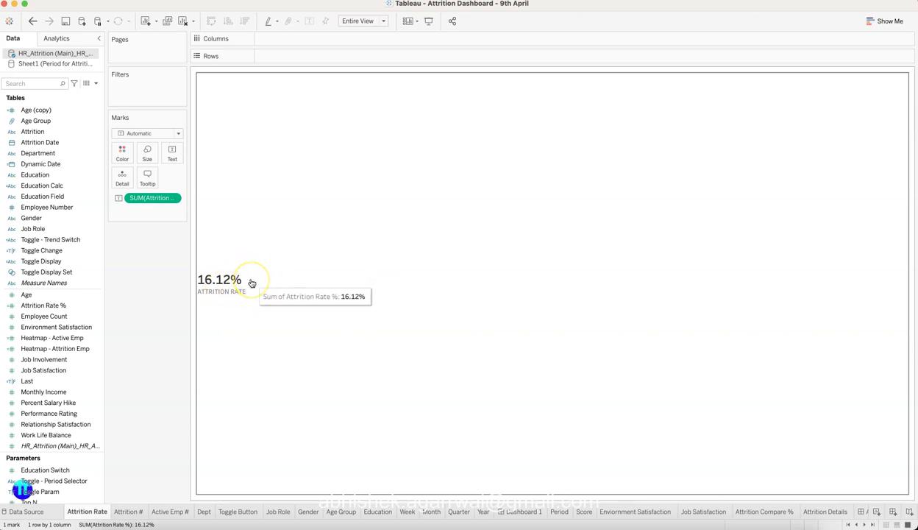
left_click(27, 511)
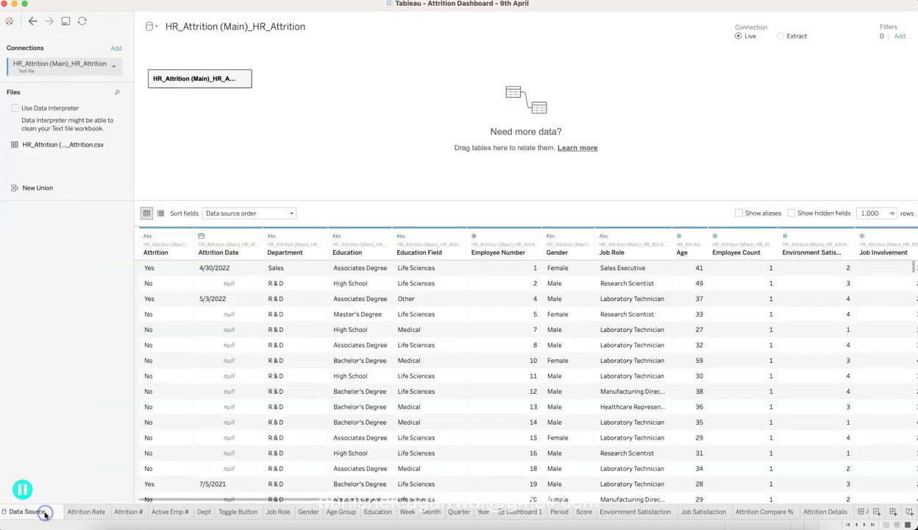
left_click(159, 272)
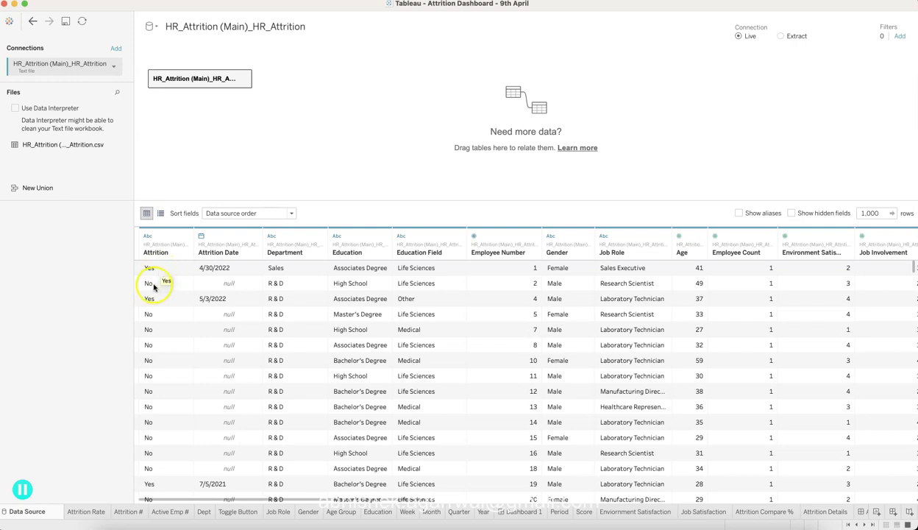
left_click(88, 511)
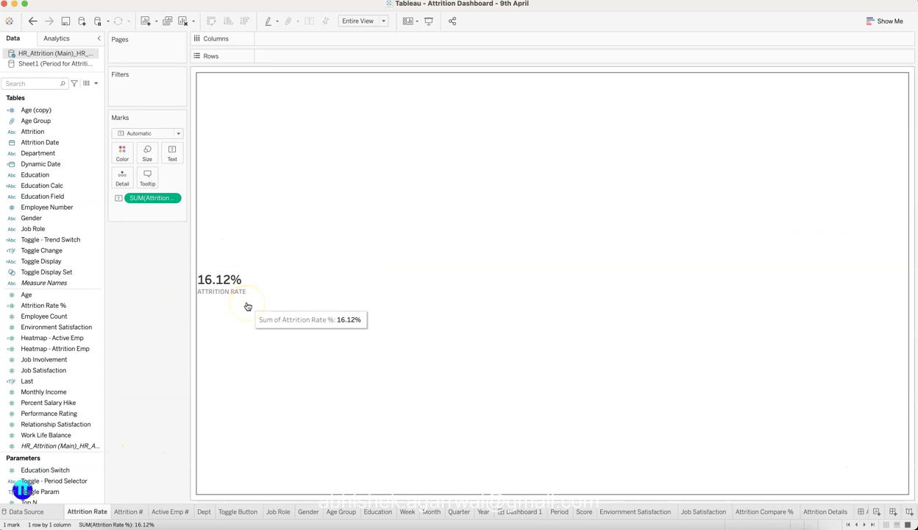
Step: Compare the Attrition # sheet's KPI with the one on the Attrition Rate sheet
left_click(132, 512)
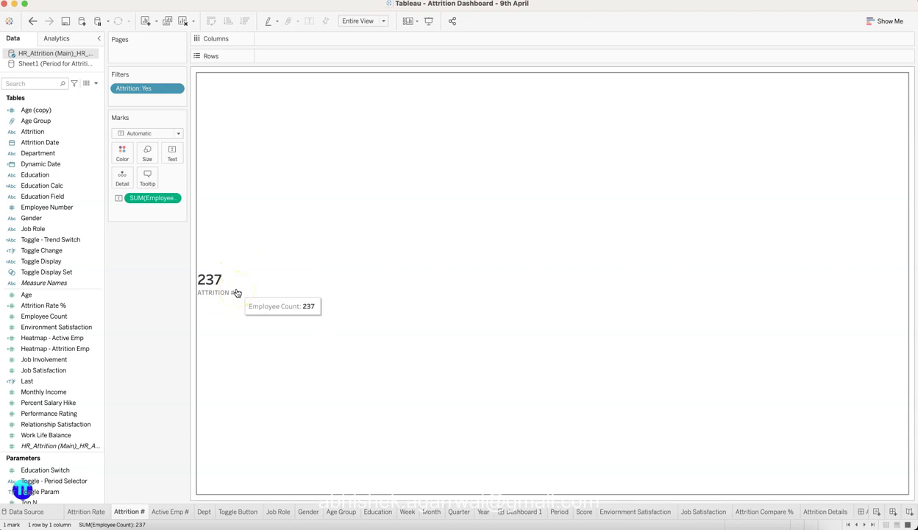
left_click(94, 509)
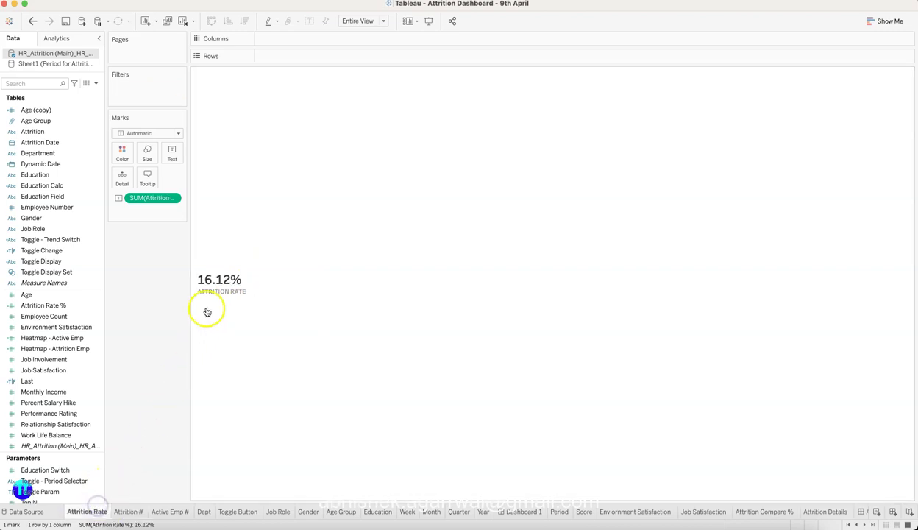
left_click(128, 511)
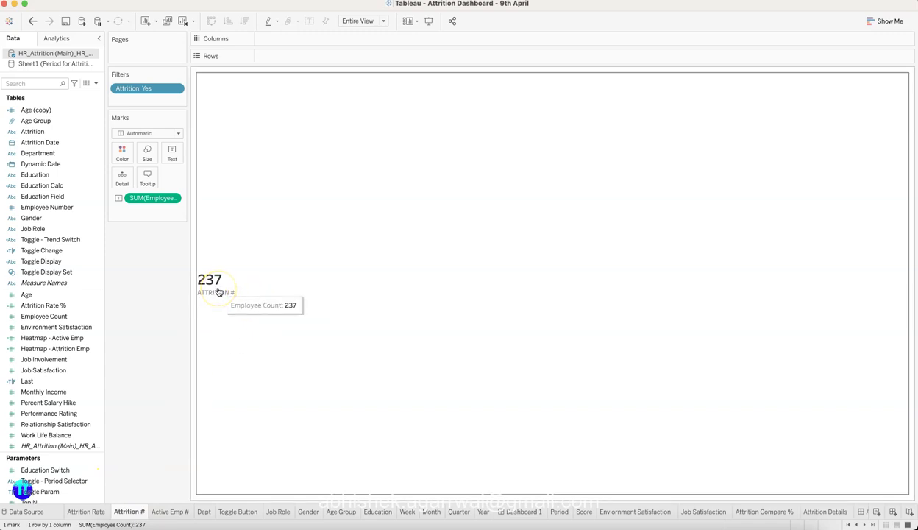
Step: Compare the employee counts on the Active Emp # and Attrition # sheets, including their opposite Attrition filters
left_click(175, 515)
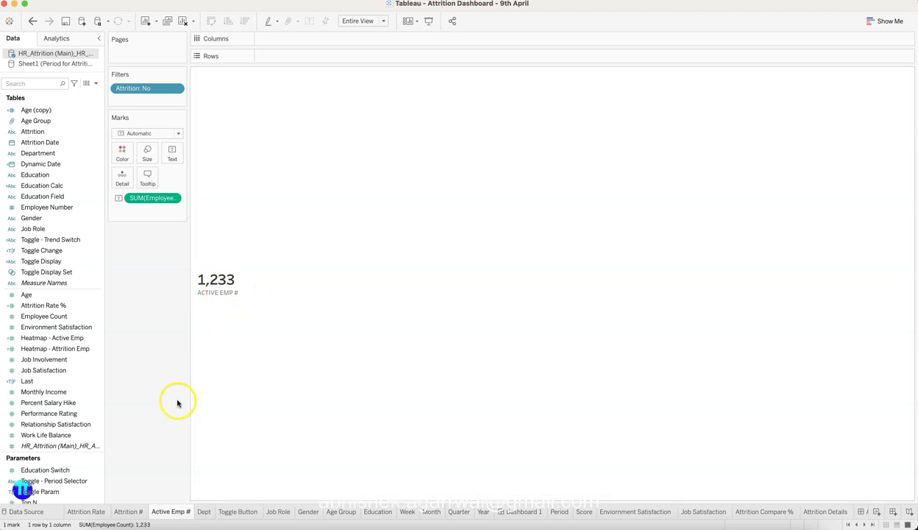
left_click(128, 511)
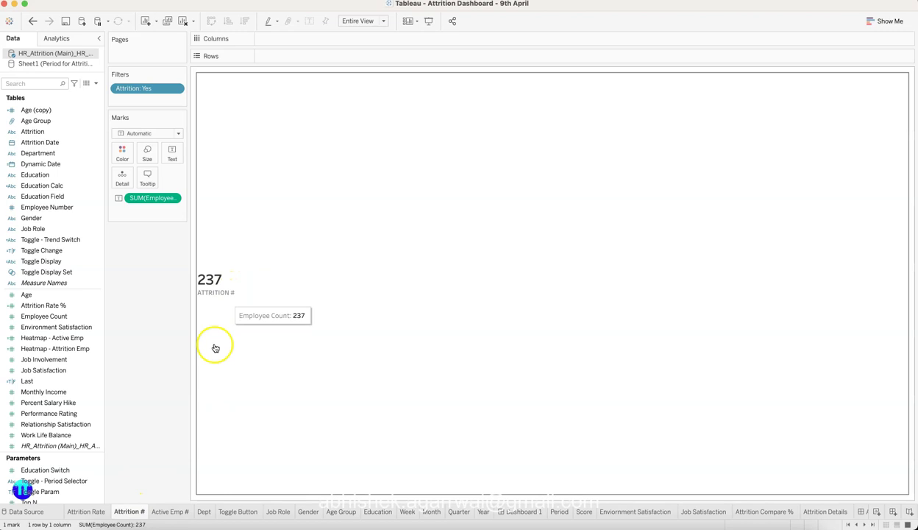
left_click(164, 515)
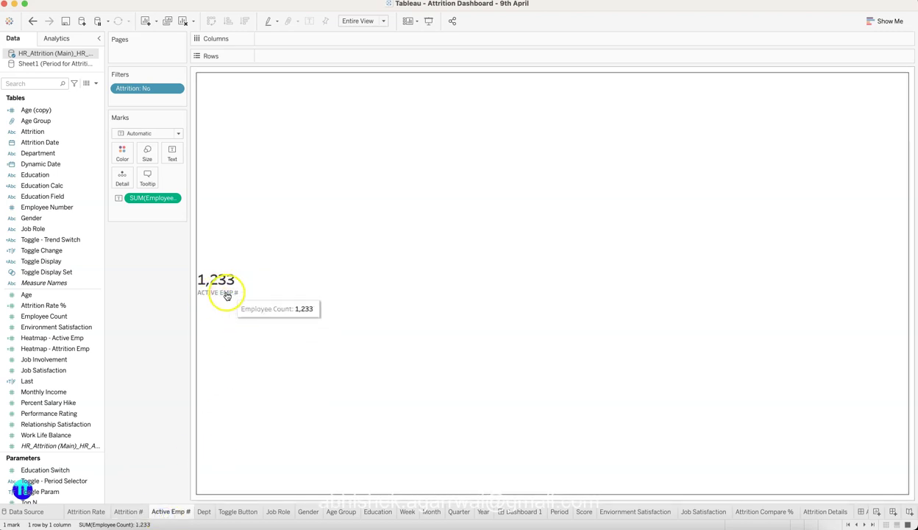
left_click(227, 298)
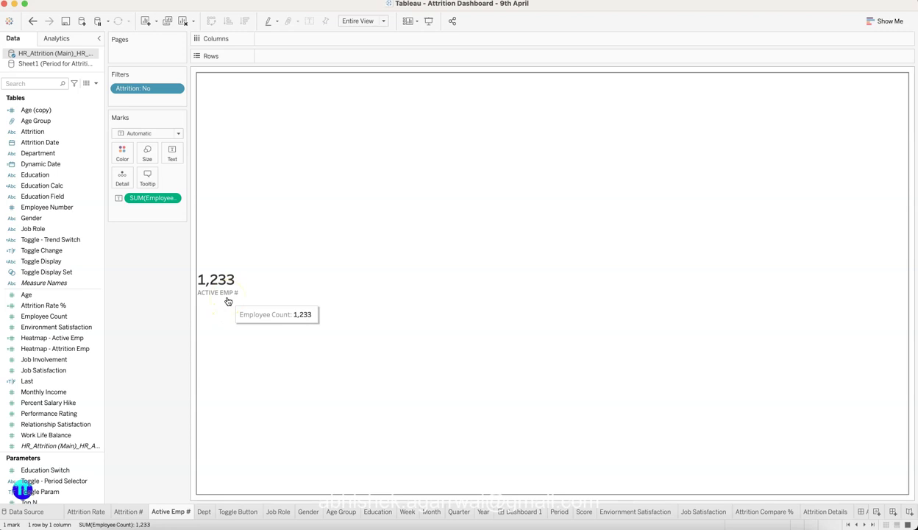
left_click(129, 511)
left_click(239, 256)
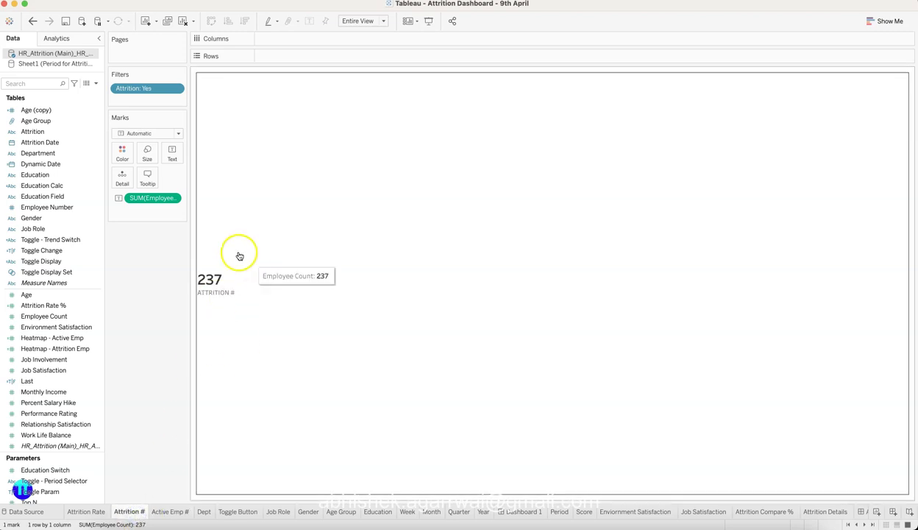
left_click(215, 285)
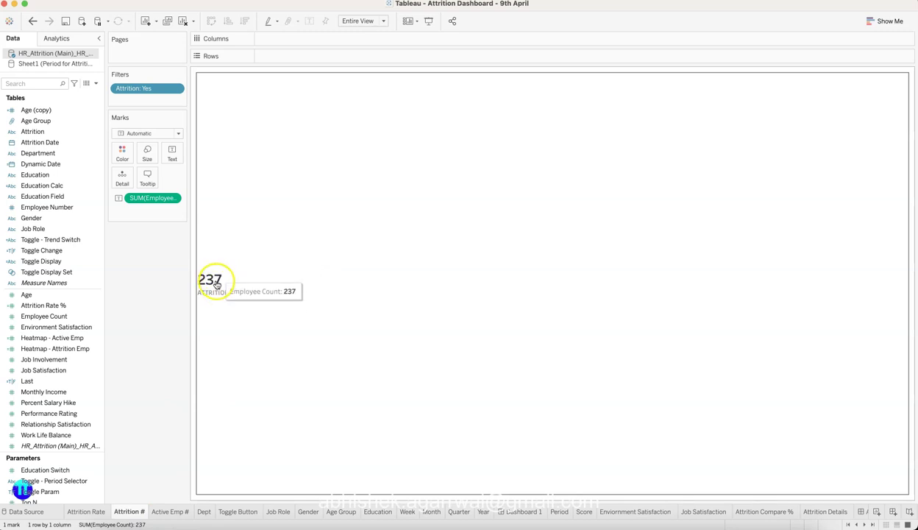
left_click(184, 492)
left_click(181, 511)
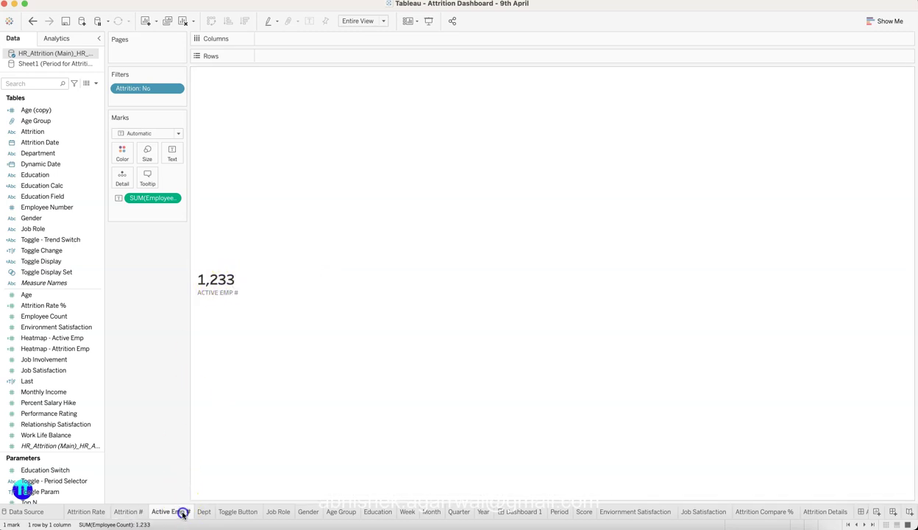
left_click(232, 294)
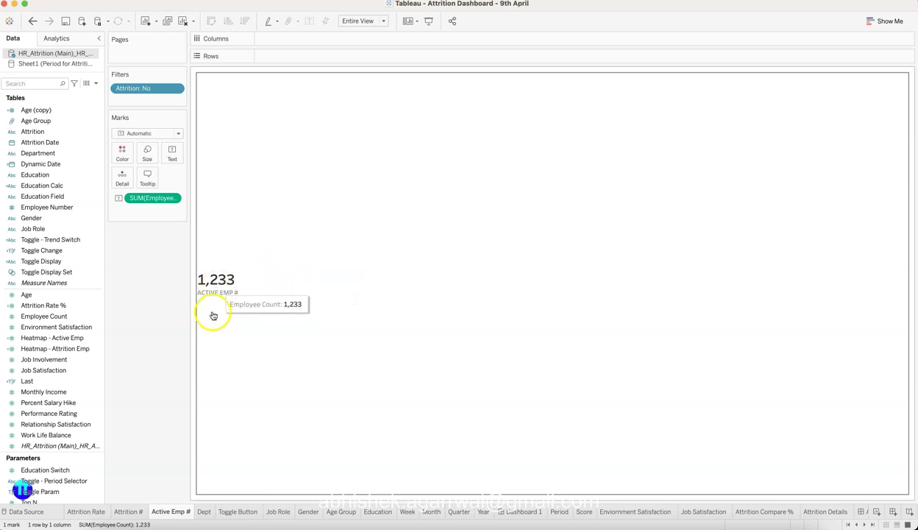
left_click(129, 511)
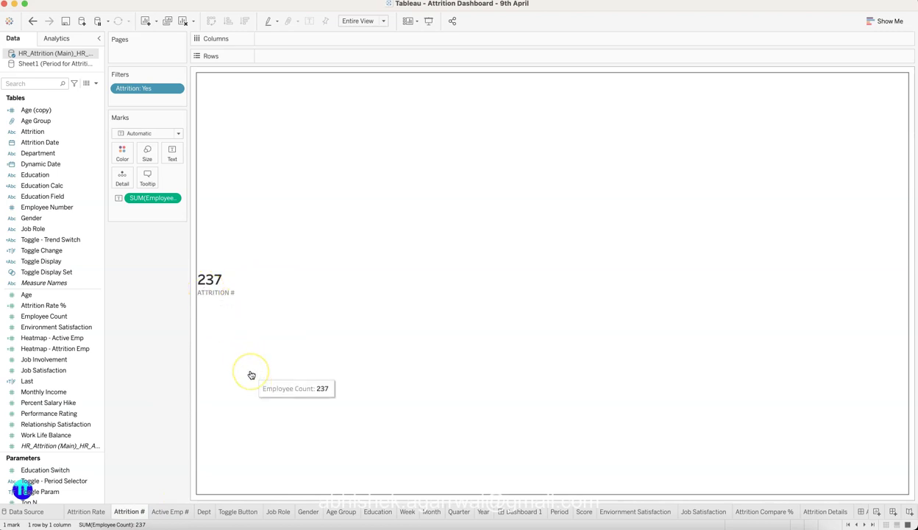
Step: Examine the Dept sheet's donut charts, checking the attrition and active segments for the HR department
left_click(203, 510)
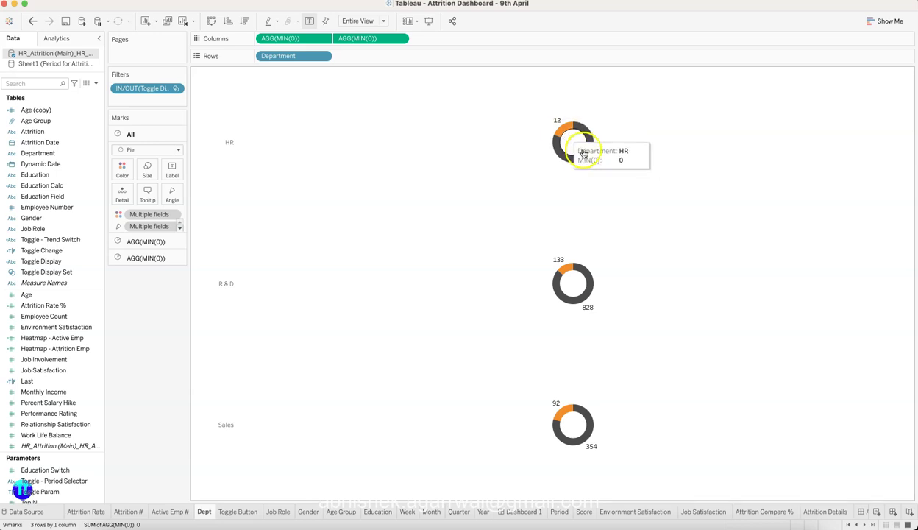
left_click(566, 134)
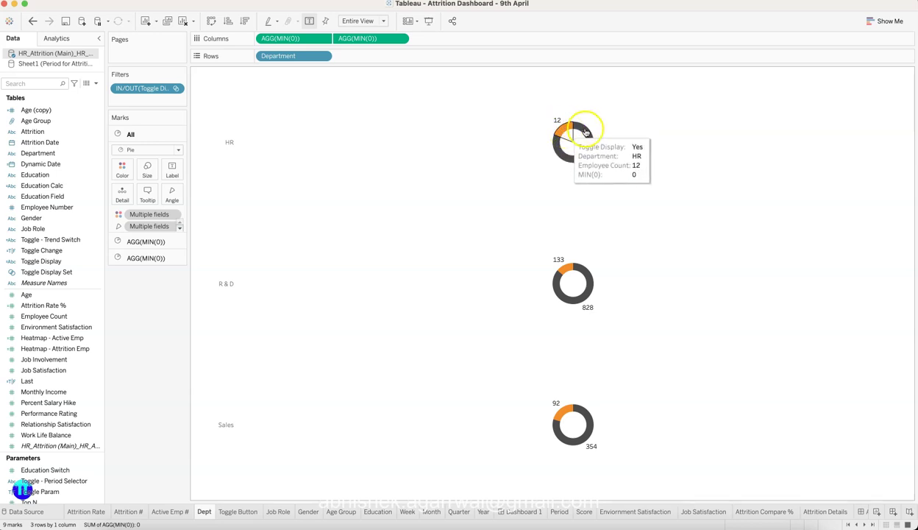
left_click(589, 150)
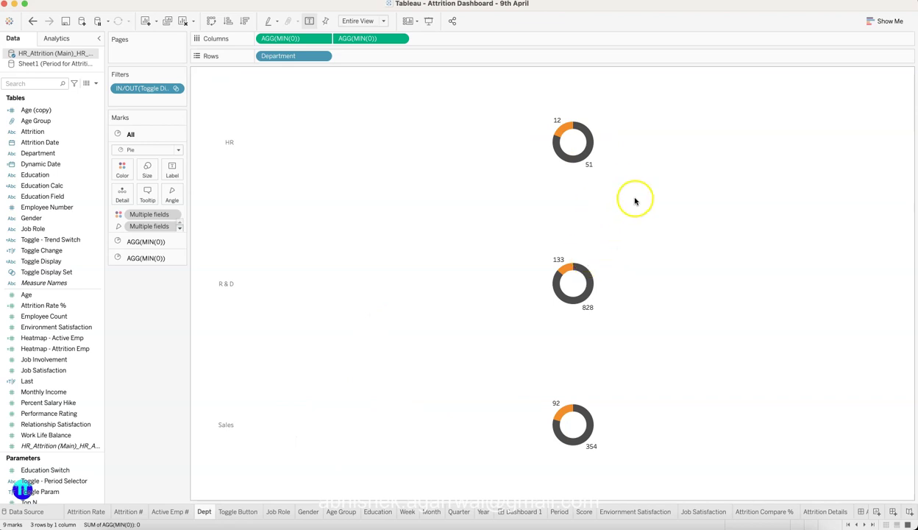
left_click(386, 265)
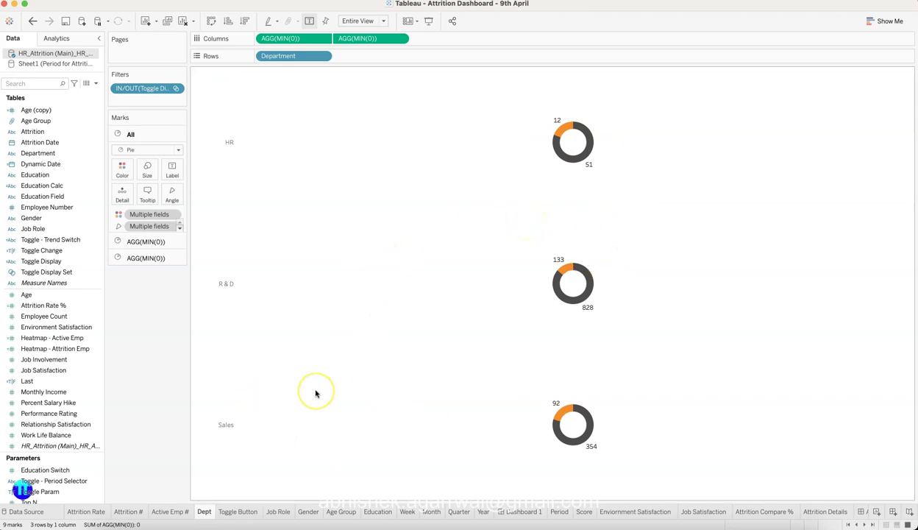
Step: Examine the Show Only Attrition toggle on its own sheet, against the Dept sheet, and together with the department donuts in Dashboard 1
left_click(236, 512)
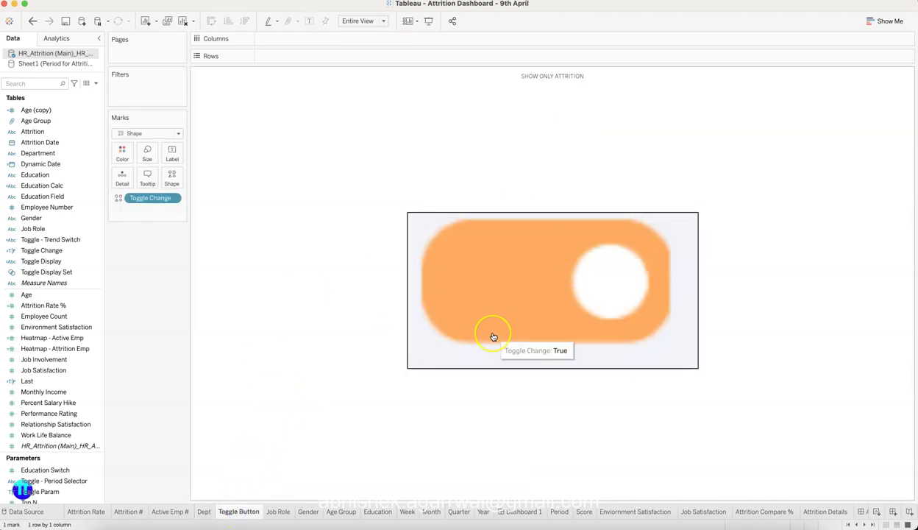
left_click(312, 360)
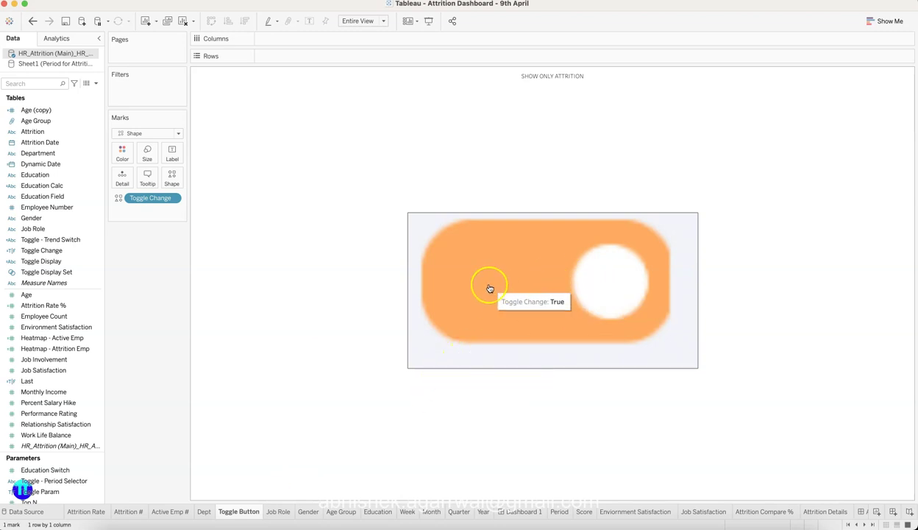
left_click(200, 510)
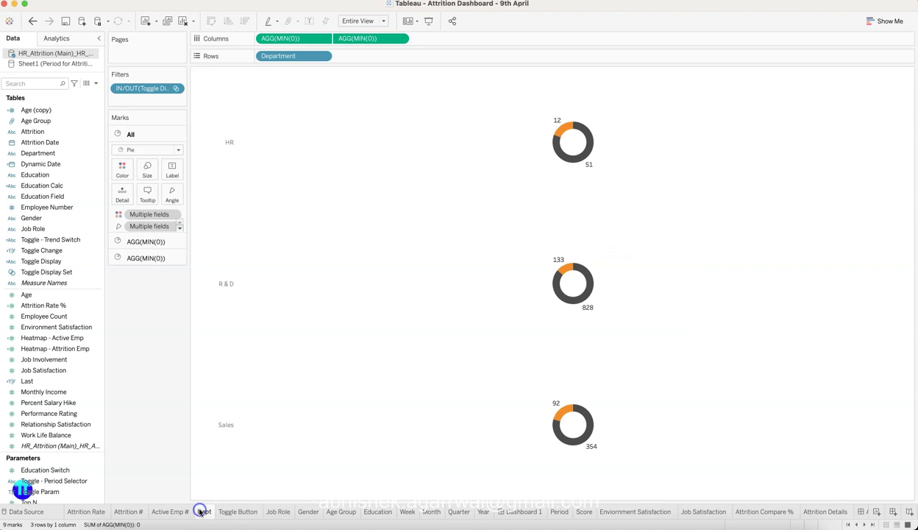
left_click(240, 513)
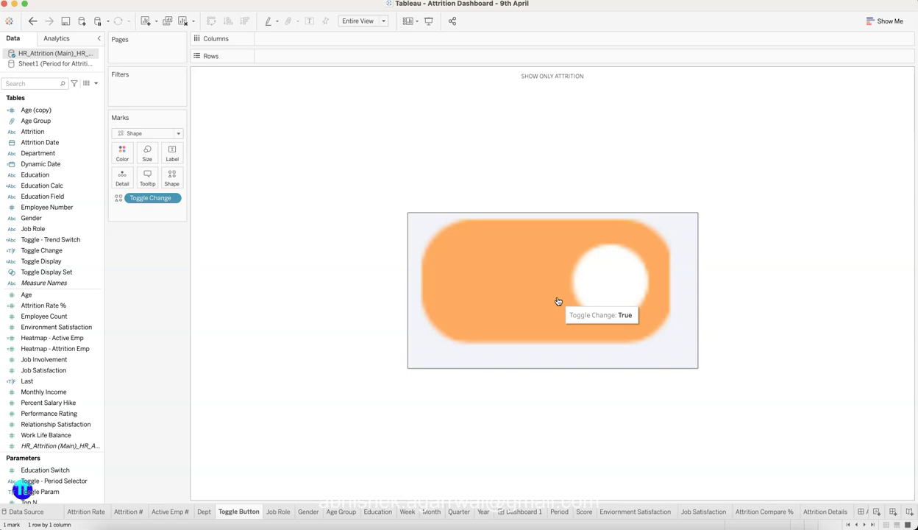
left_click(502, 319)
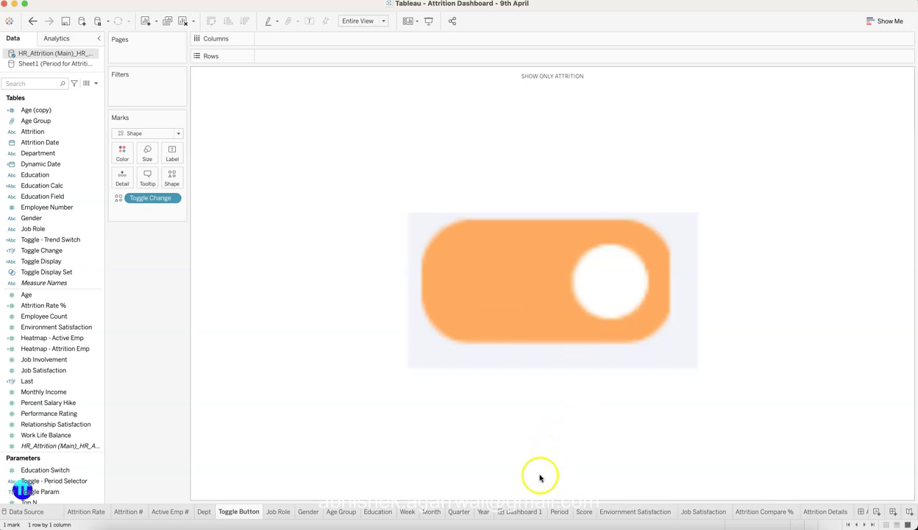
left_click(526, 513)
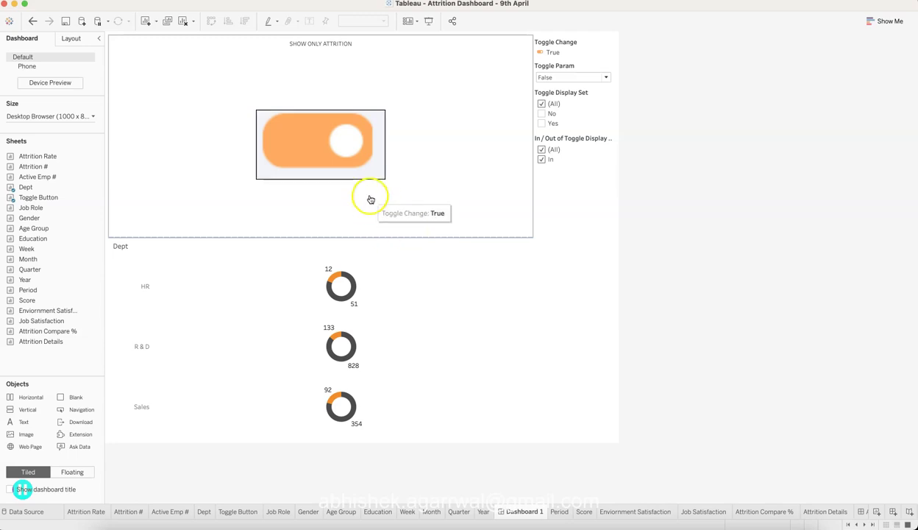
Step: Test the Show Only Attrition toggle in Dashboard 1, comparing the department donuts in its on and off states
left_click(322, 144)
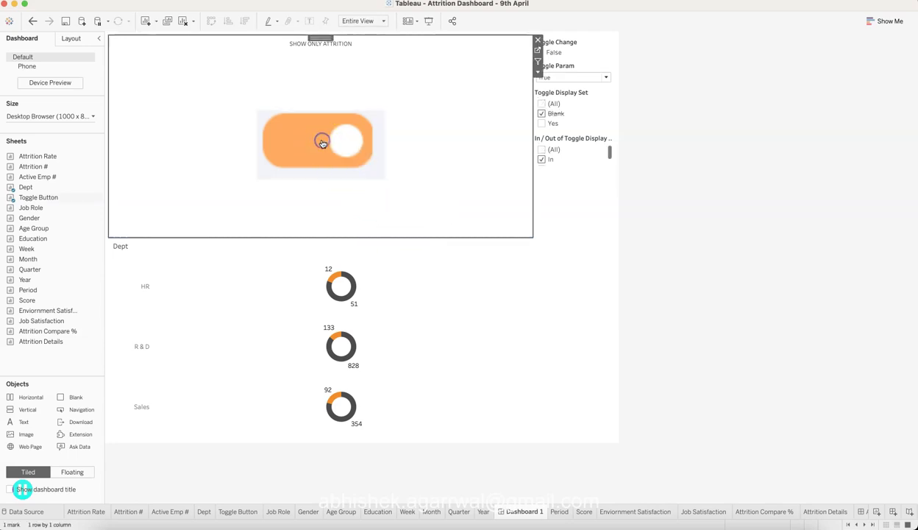
left_click(312, 142)
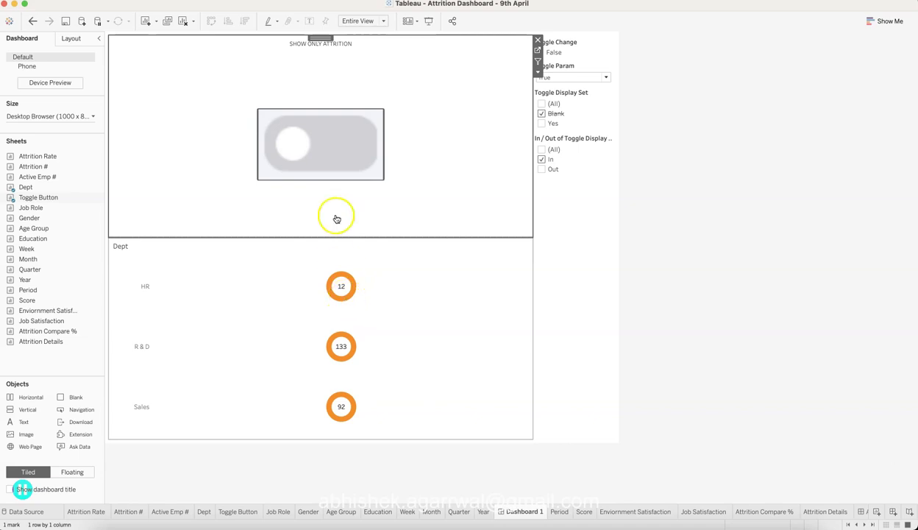
left_click(333, 138)
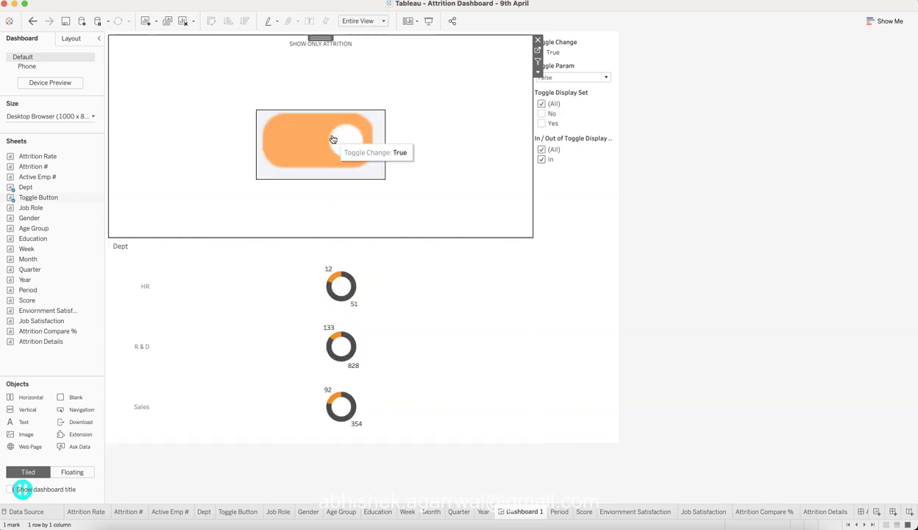
mouse_move(336, 278)
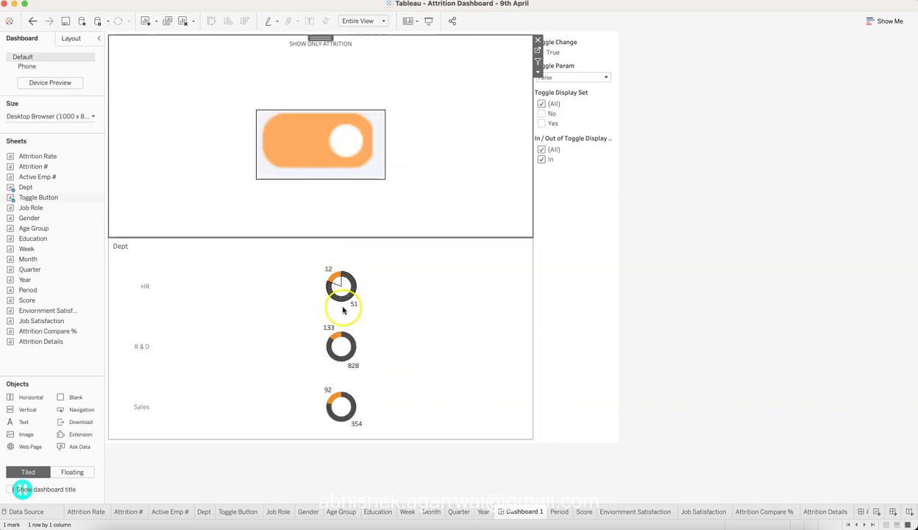
left_click(330, 149)
left_click(330, 150)
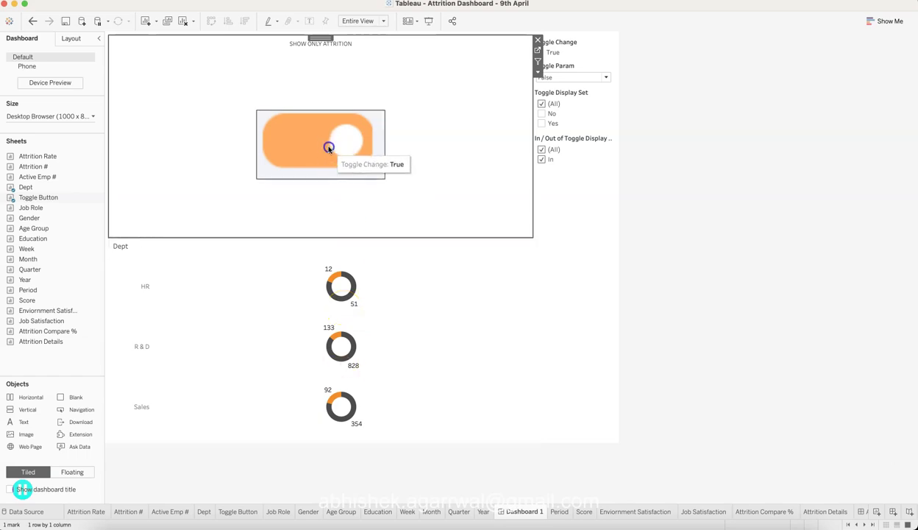
left_click(329, 148)
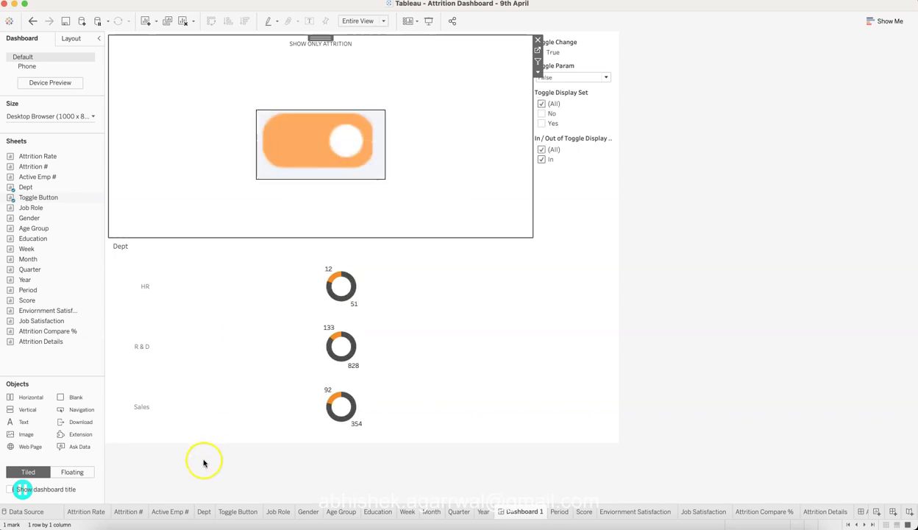
Step: Examine the Toggle Button and Job Role sheets, plus the attrition and active segments of the Gender sheet's donuts
left_click(239, 515)
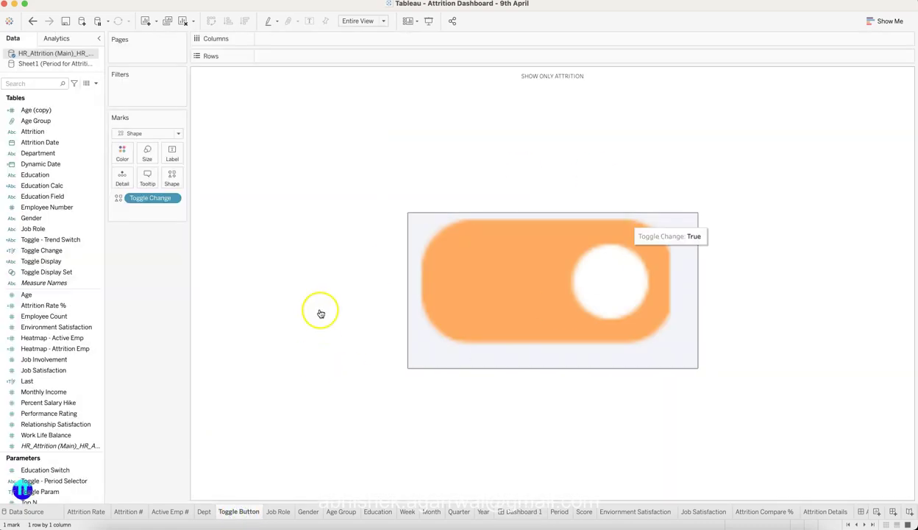
left_click(279, 512)
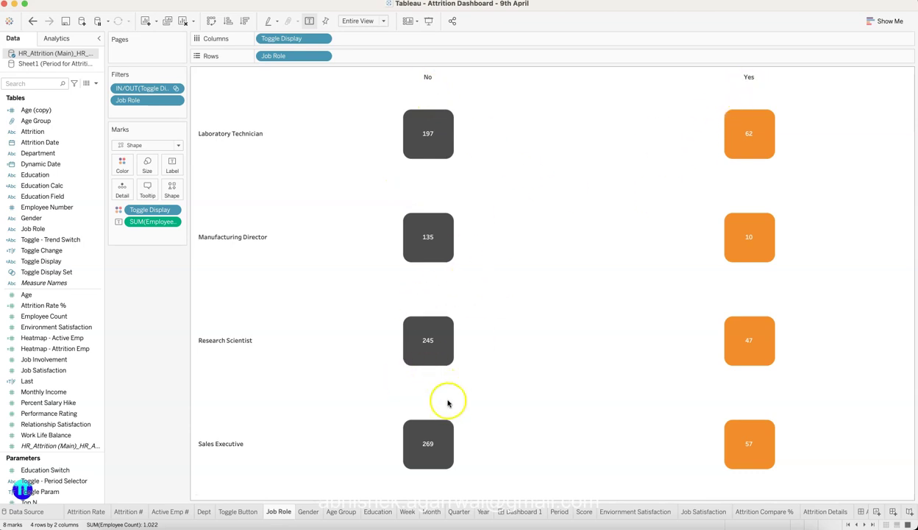
left_click(307, 515)
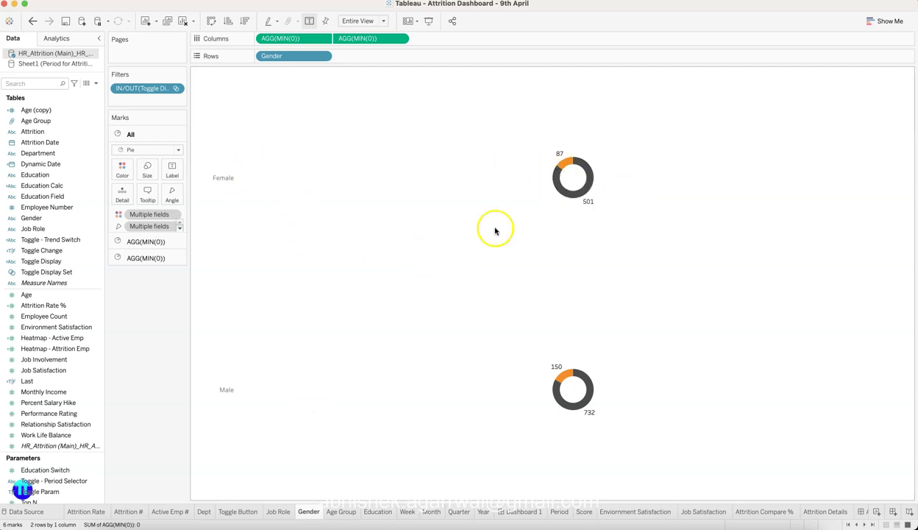
mouse_move(590, 197)
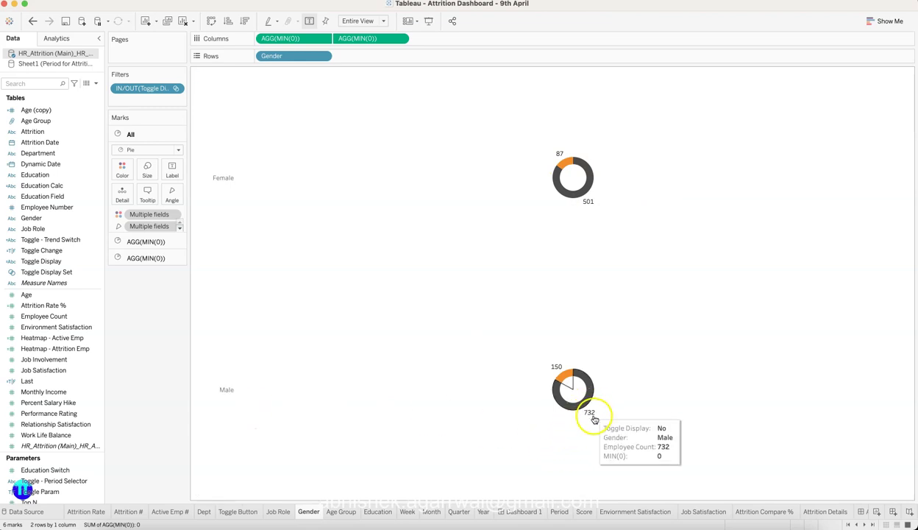
mouse_move(561, 377)
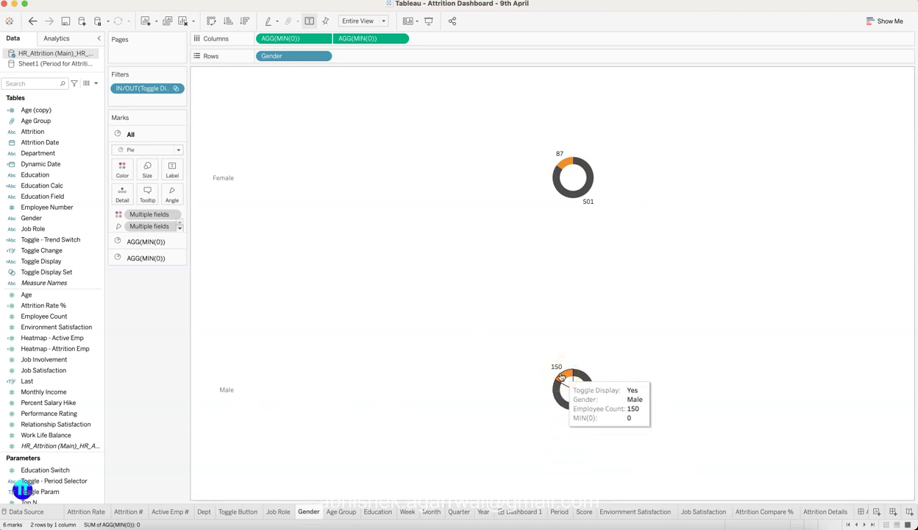
Step: Examine the Age Group sheet's bar chart, checking active against attrition employees for the 26-35 group
left_click(343, 512)
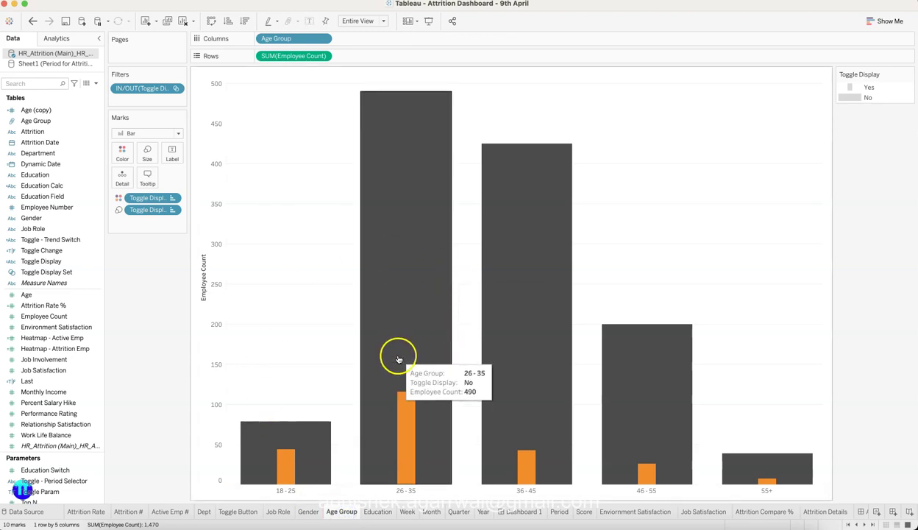
mouse_move(388, 113)
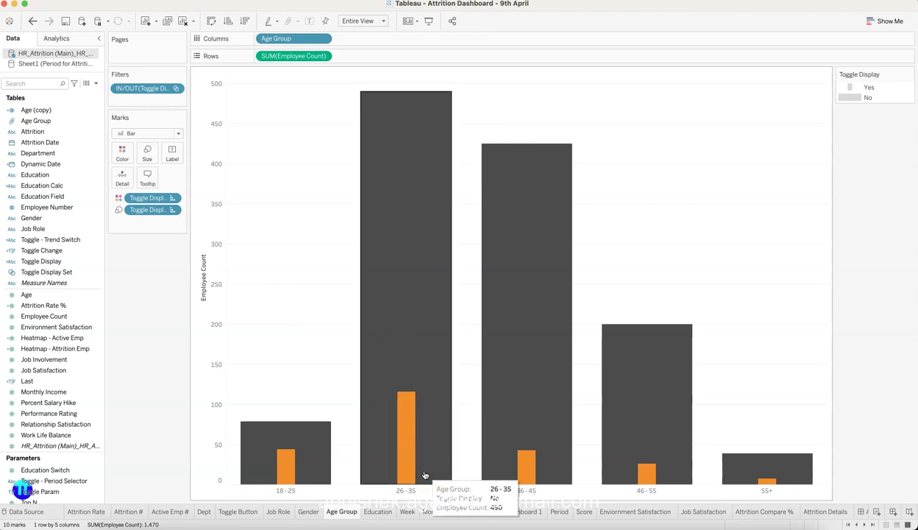
left_click(343, 401)
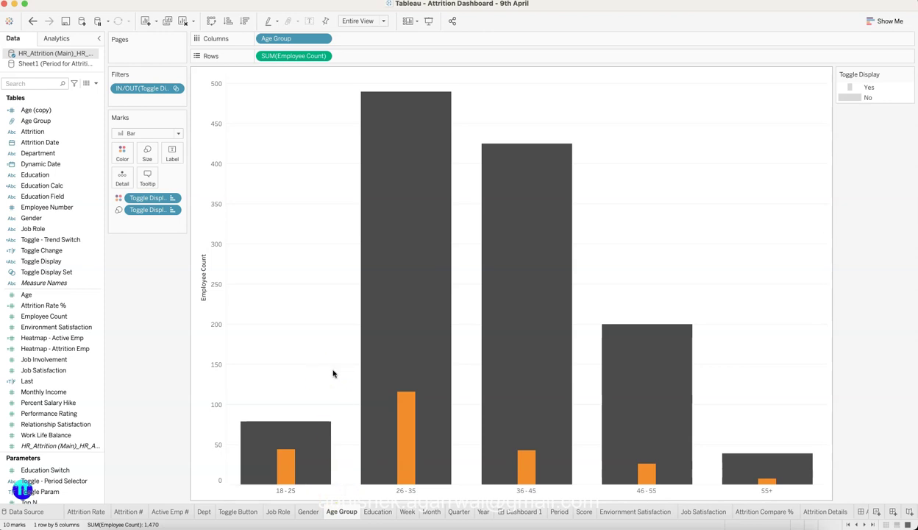
Step: Examine the Education sheet's bars, comparing active and attrition counts for Life Sciences, Marketing and Medical
left_click(378, 512)
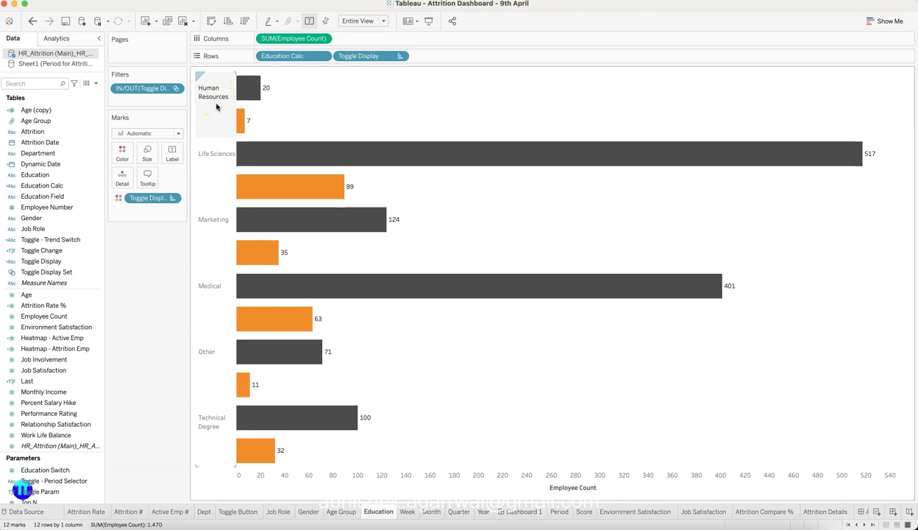
mouse_move(242, 224)
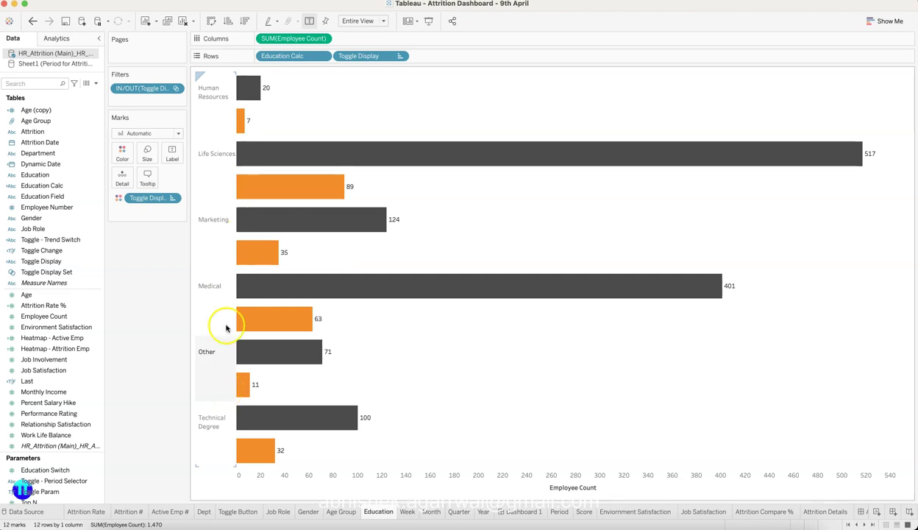
mouse_move(326, 169)
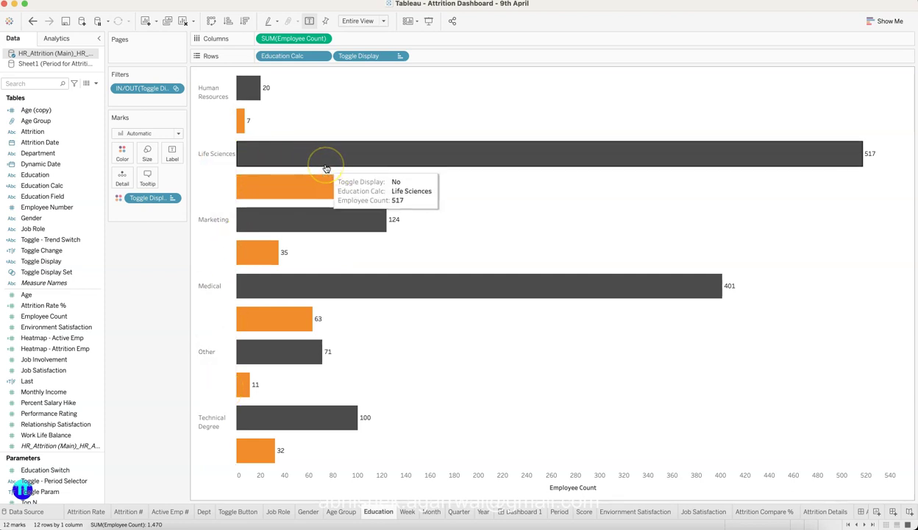
mouse_move(305, 299)
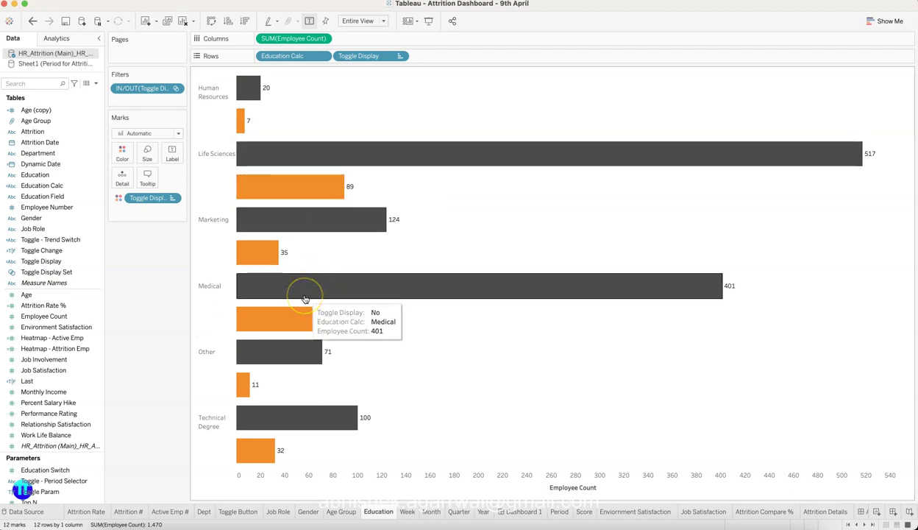
mouse_move(287, 181)
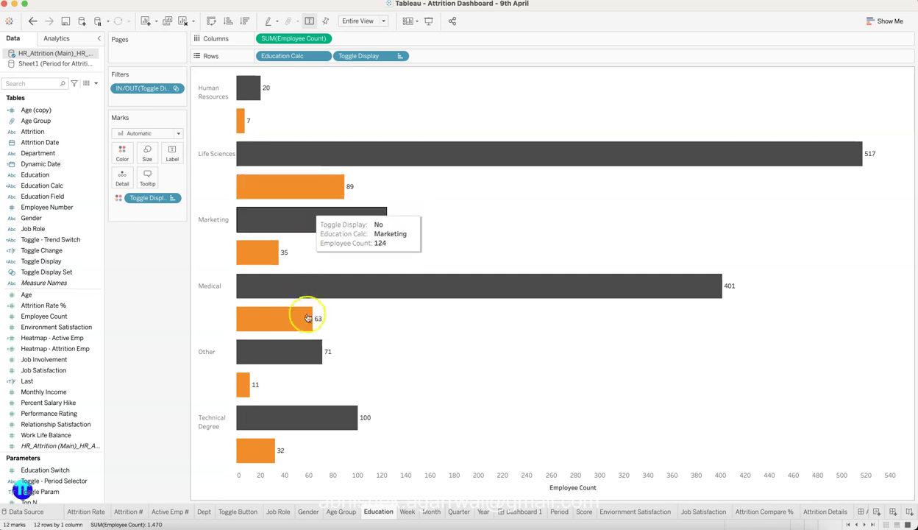
mouse_move(294, 328)
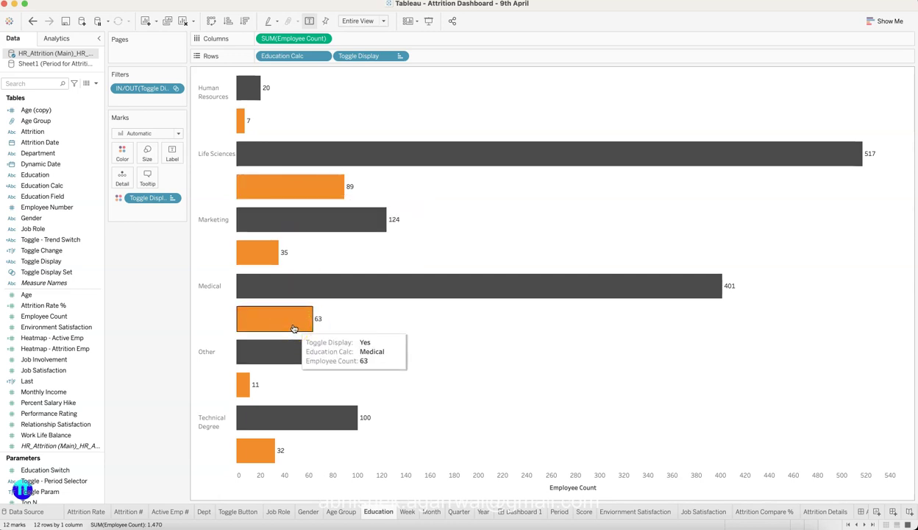
mouse_move(433, 277)
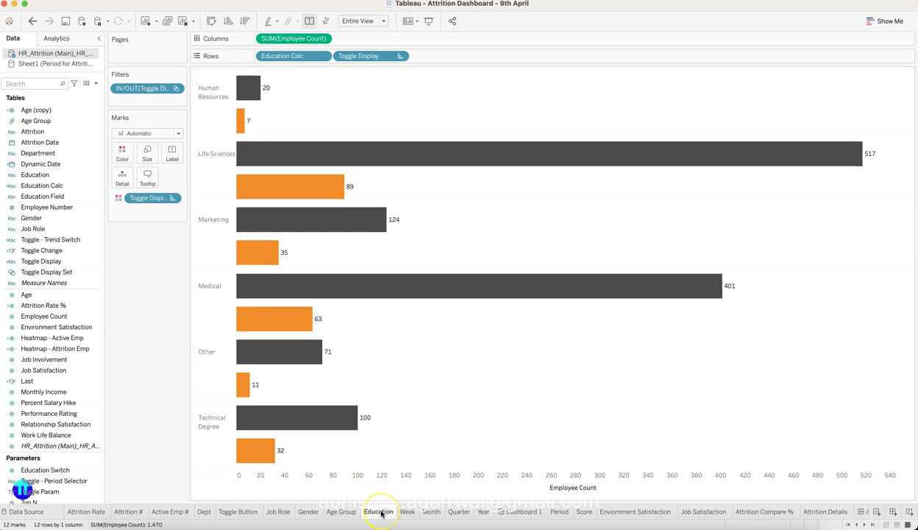
mouse_move(381, 513)
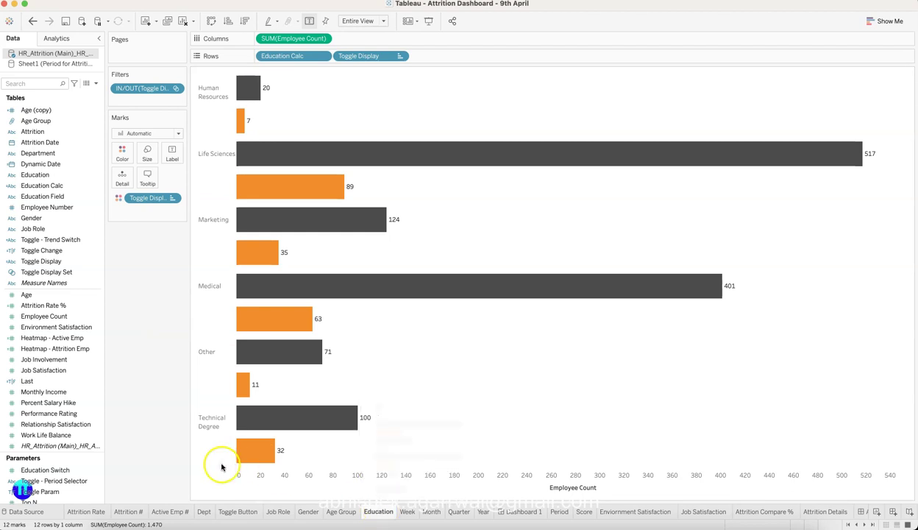
Step: Check the Education and Education Field columns in the data source, and return to the Education sheet
left_click(54, 512)
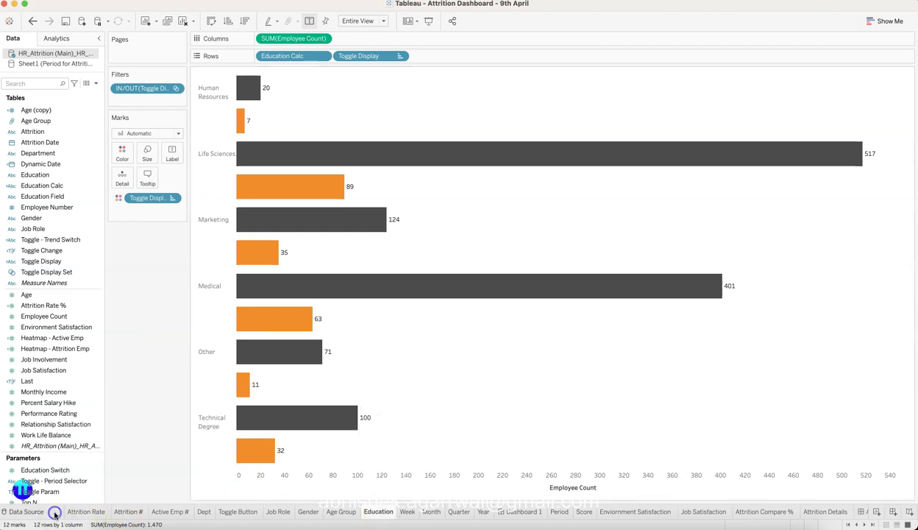
scroll(596, 364, "right", 2)
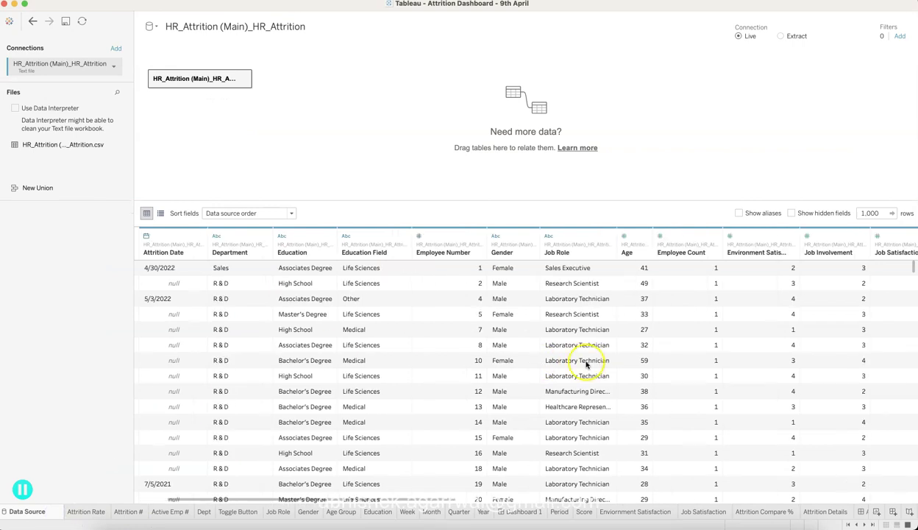
left_click(378, 511)
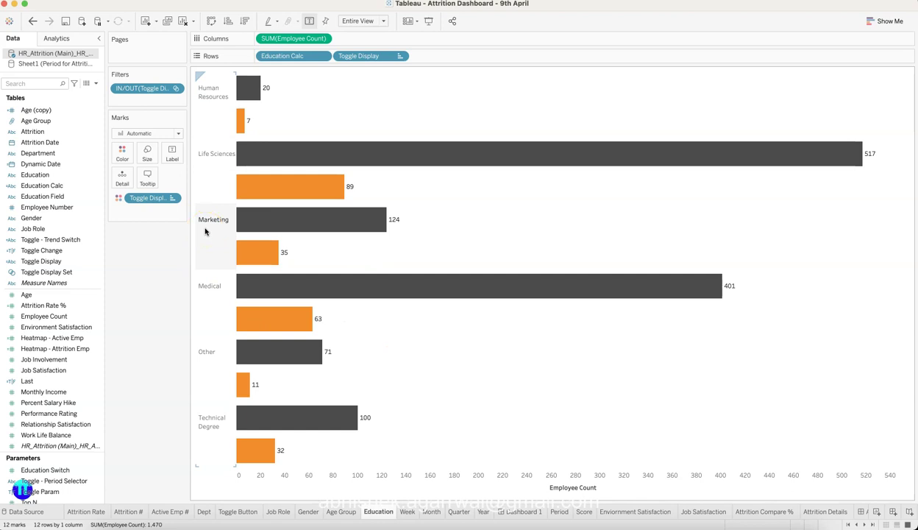
Step: Show the Education Switch parameter on the Education sheet, set it to Education, and hide its card
right_click(90, 470)
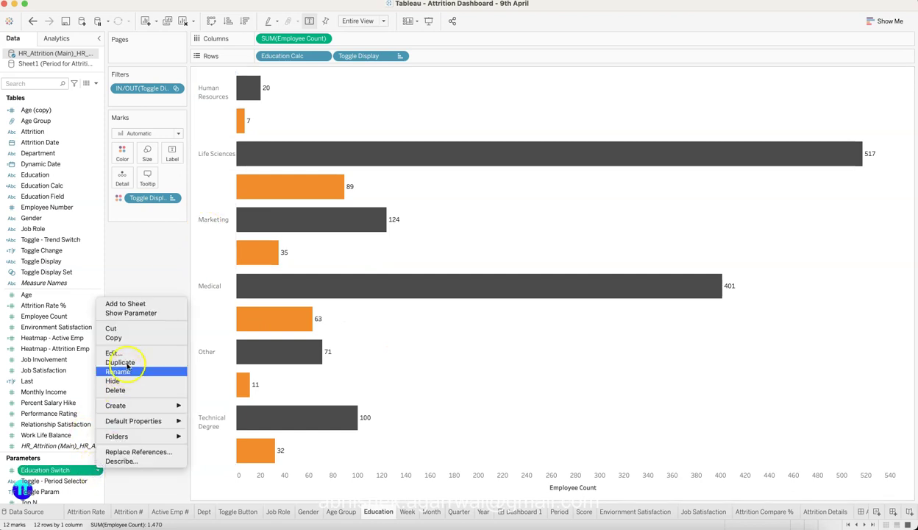
left_click(146, 313)
left_click(871, 89)
left_click(872, 98)
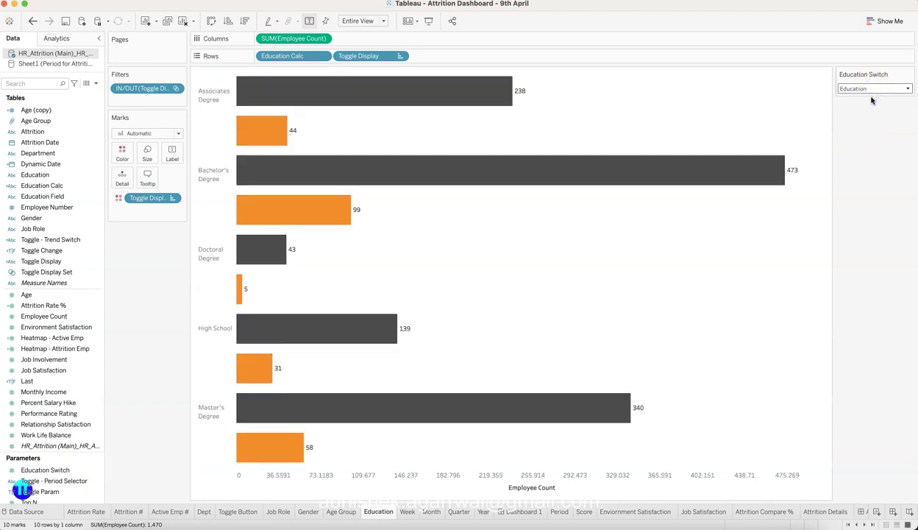
left_click(910, 75)
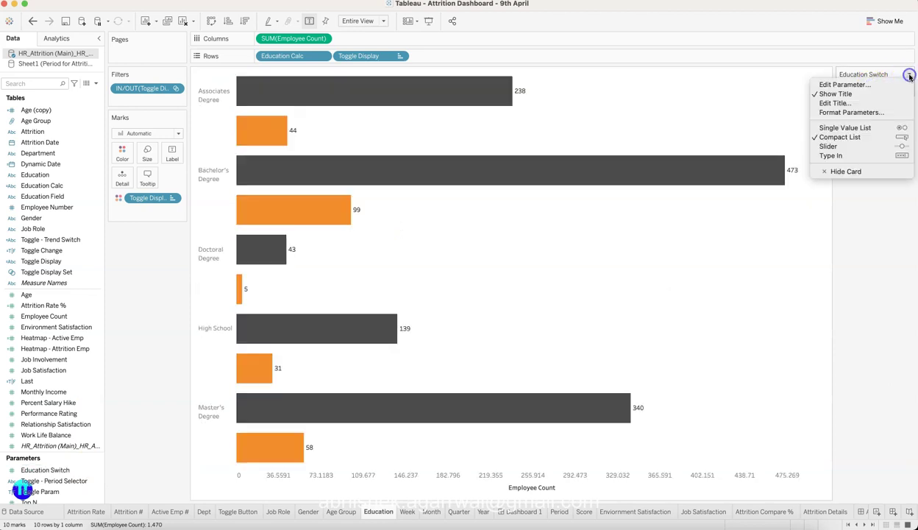
left_click(846, 170)
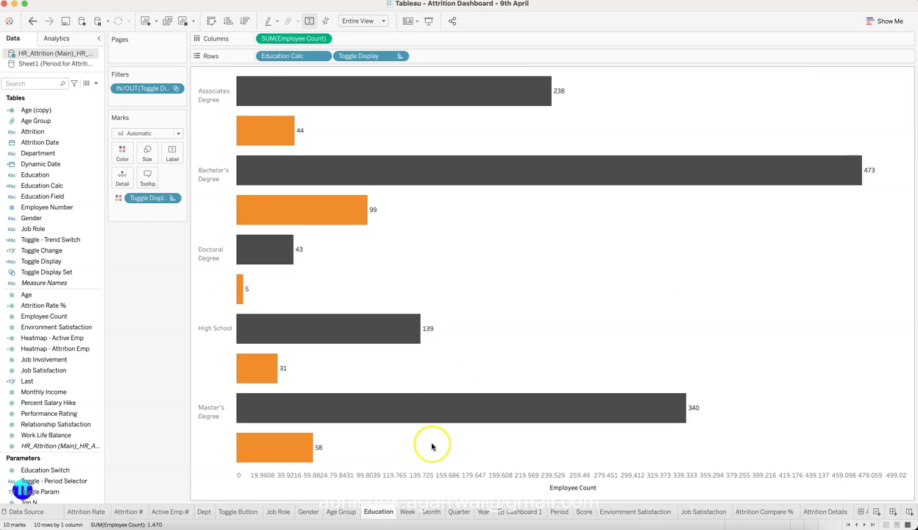
Step: Examine the attrition trend sheets for Week, Month, Quarter and Year
left_click(407, 511)
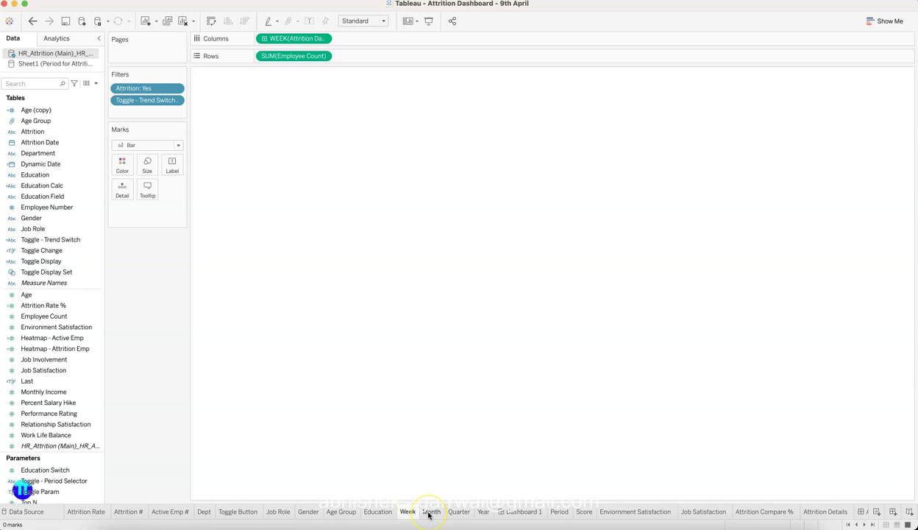
left_click(431, 511)
left_click(458, 510)
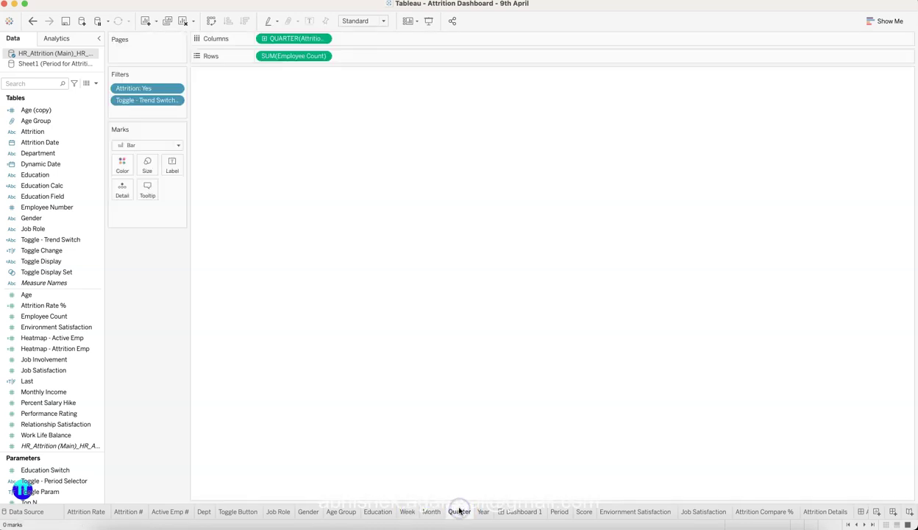
left_click(482, 511)
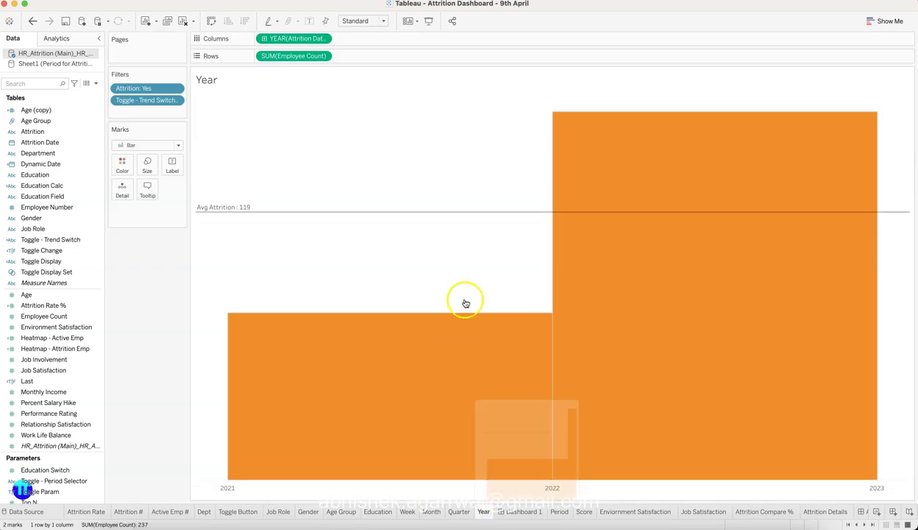
mouse_move(451, 319)
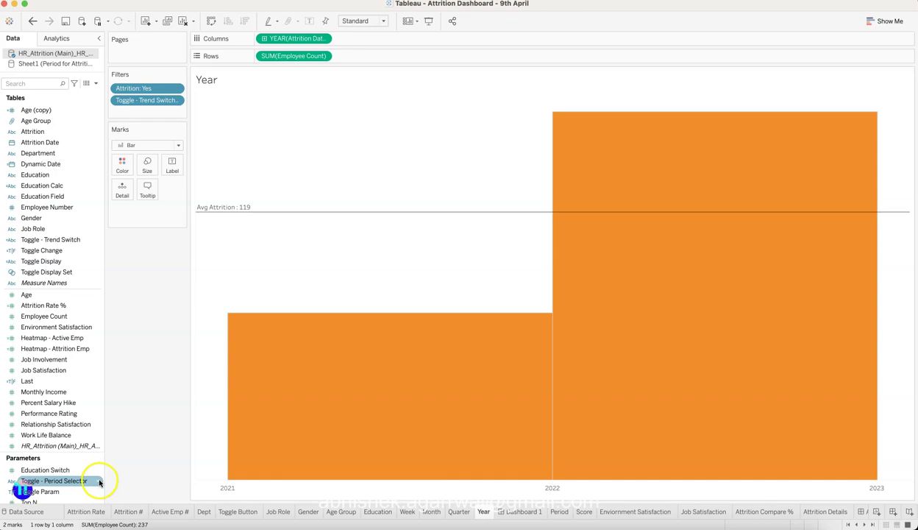
Step: Show the Toggle - Period Selector parameter on the Year sheet, set it to Week, and check the Week sheet
left_click_drag(88, 451, 92, 382)
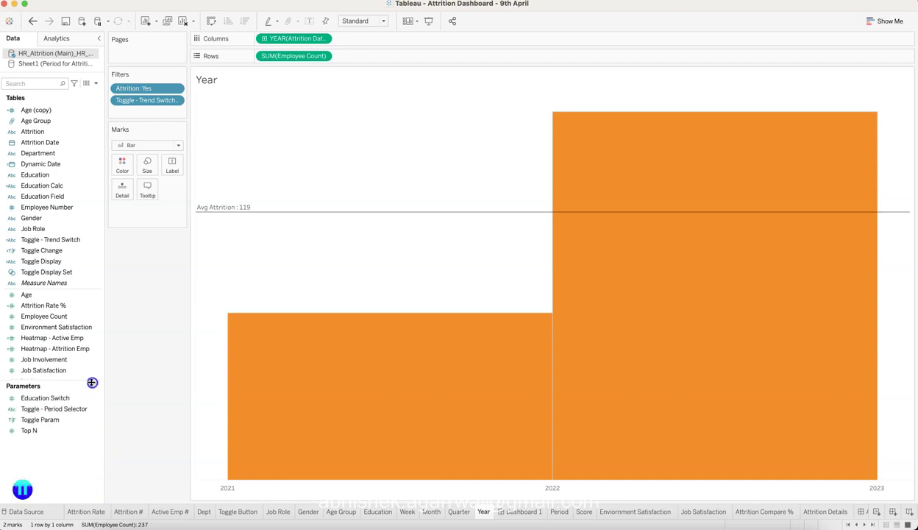
left_click(88, 421)
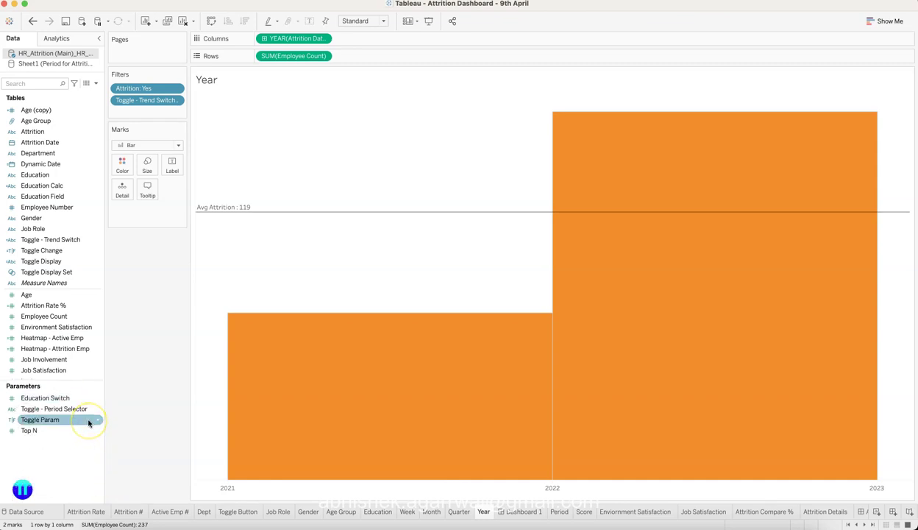
left_click(82, 430)
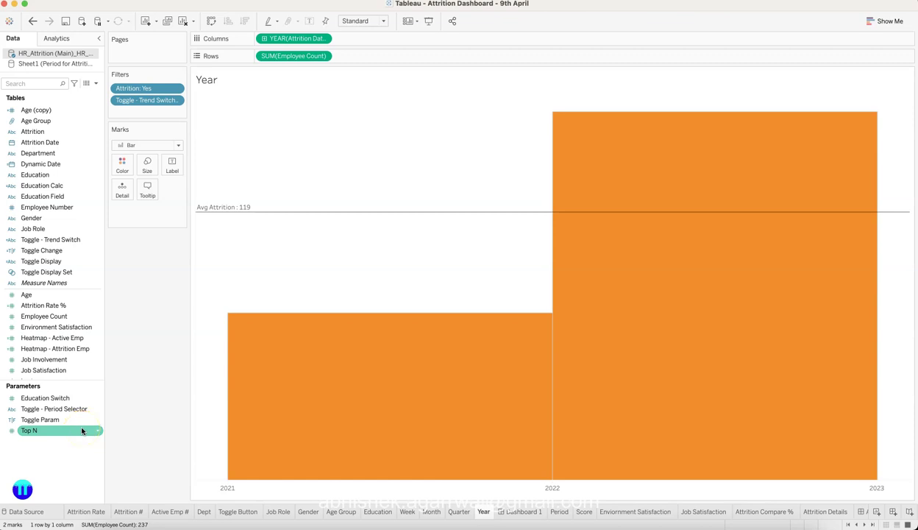
left_click(85, 430)
left_click(92, 408)
right_click(92, 408)
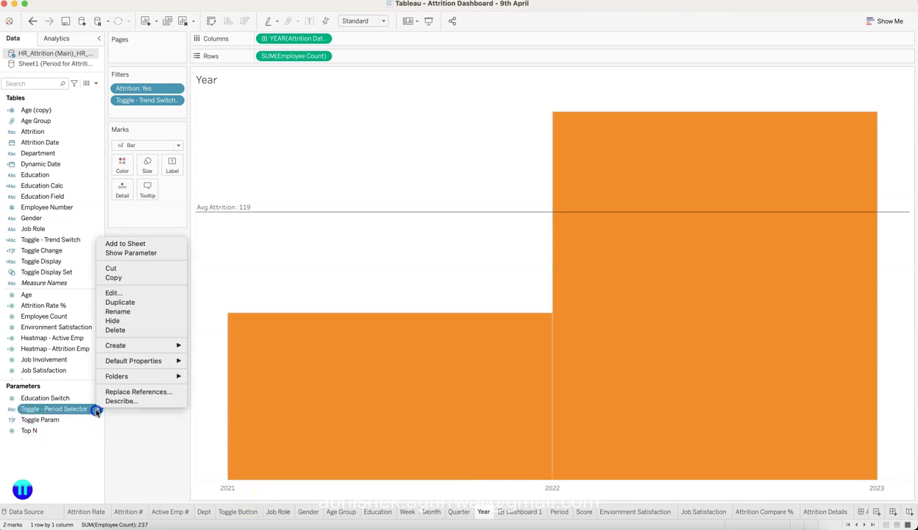
left_click(151, 253)
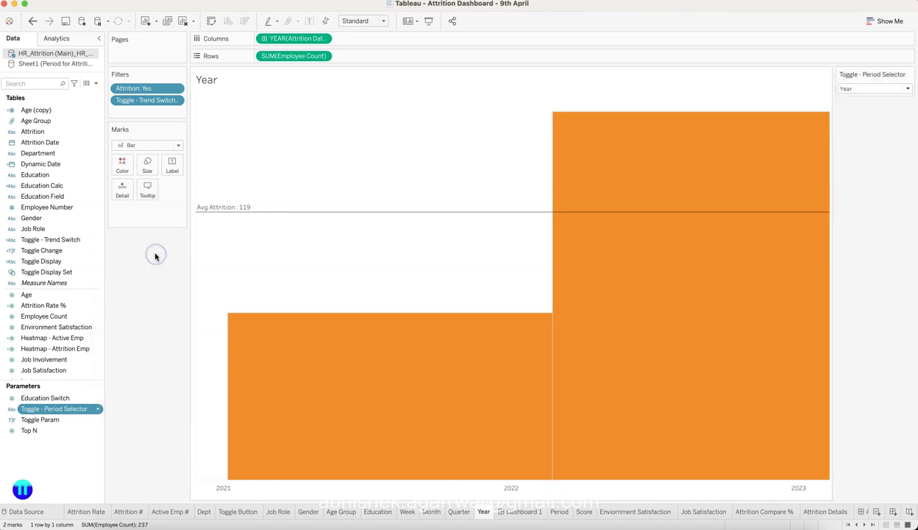
left_click(865, 88)
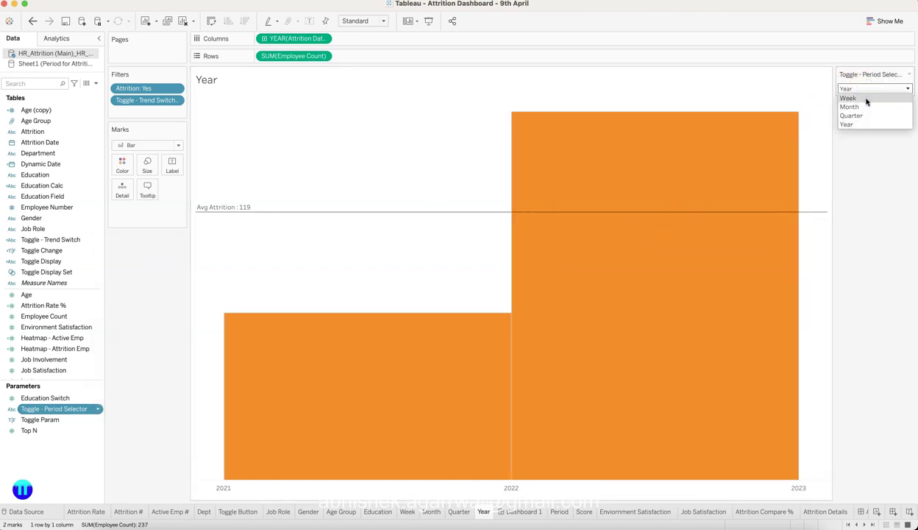
left_click(866, 98)
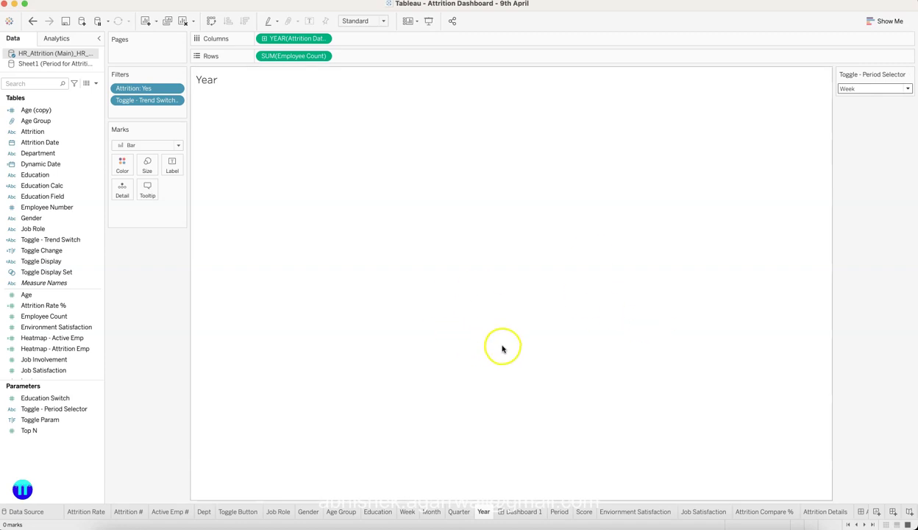
left_click(409, 512)
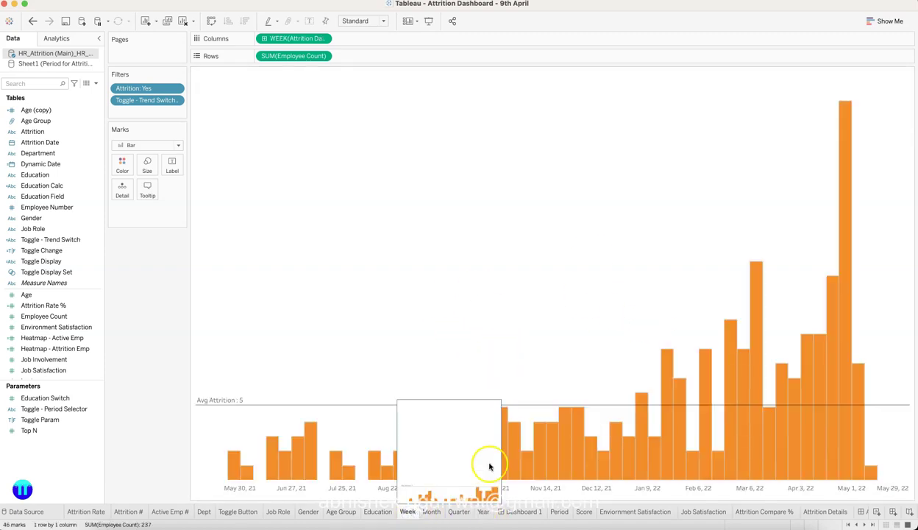
Step: Show the Toggle - Period Selector parameter on the Month sheet and set it to Month
left_click(432, 510)
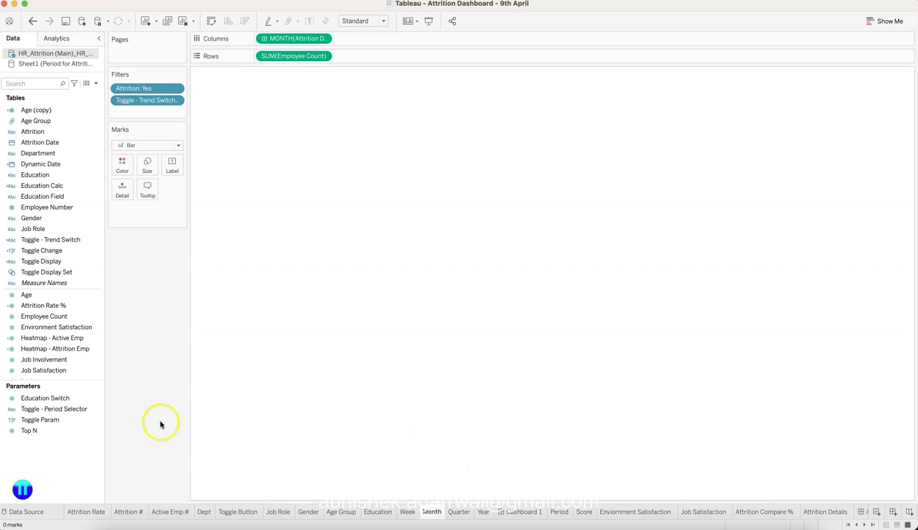
left_click(98, 411)
right_click(97, 410)
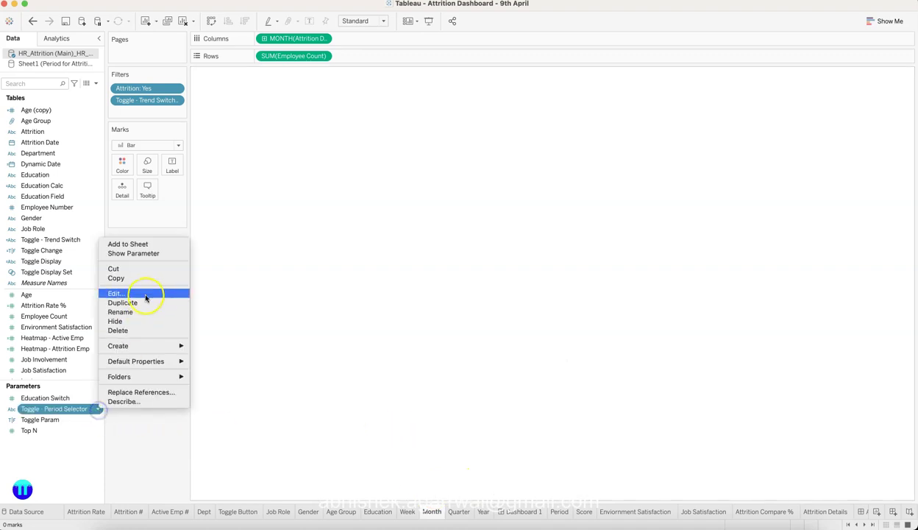
left_click(158, 254)
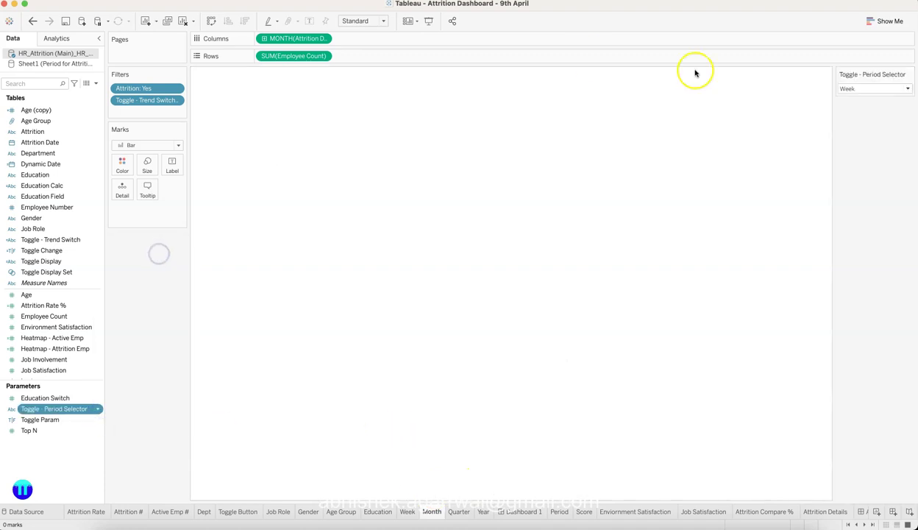
left_click(855, 88)
left_click(857, 107)
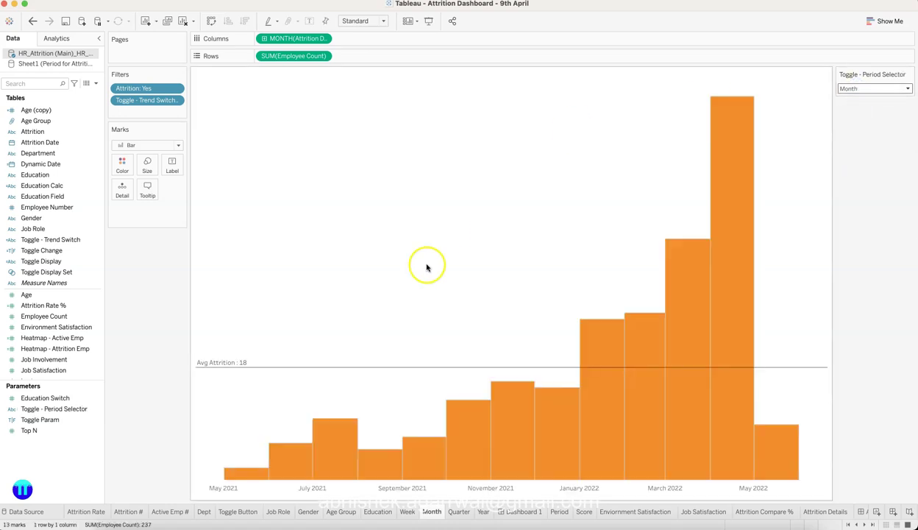
Step: Check how the Week, Month, Quarter and Year trend sheets respond to the Month selection, and view the Period selector sheet
left_click(407, 510)
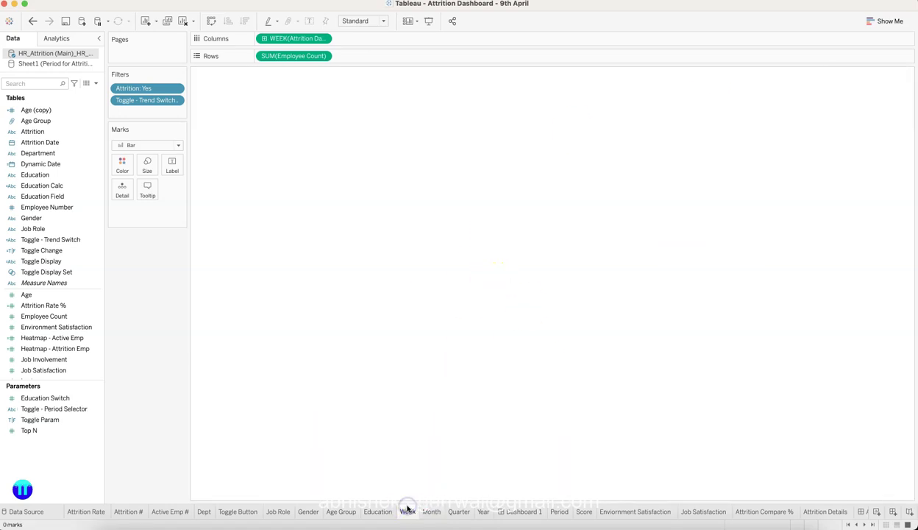
mouse_move(484, 516)
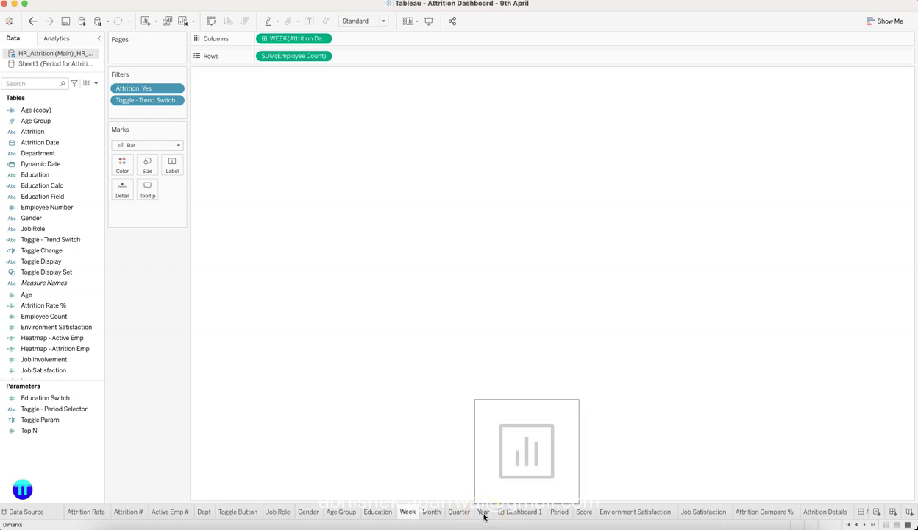
left_click(428, 232)
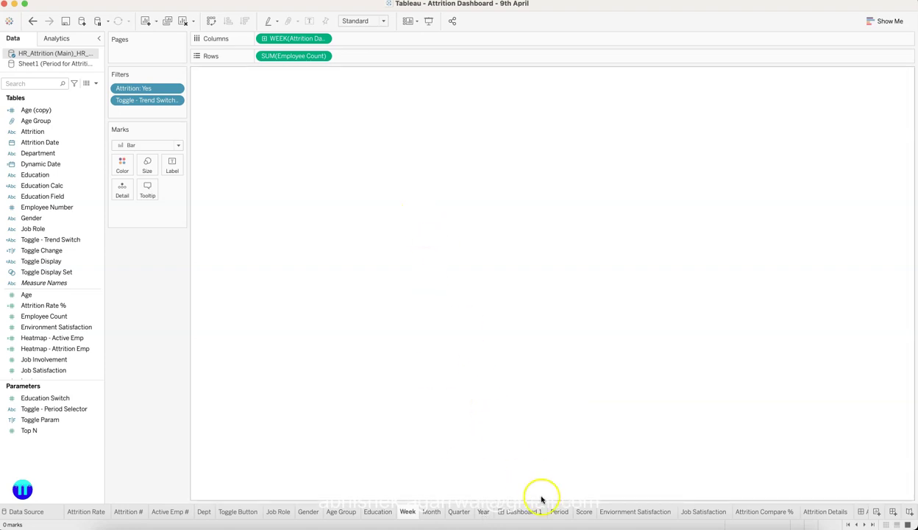
left_click(558, 511)
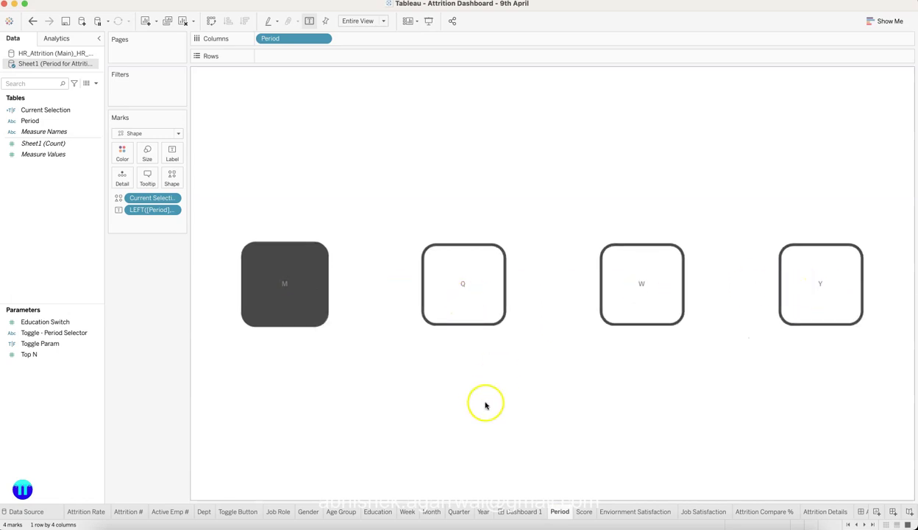
left_click(407, 511)
left_click(431, 511)
left_click(458, 511)
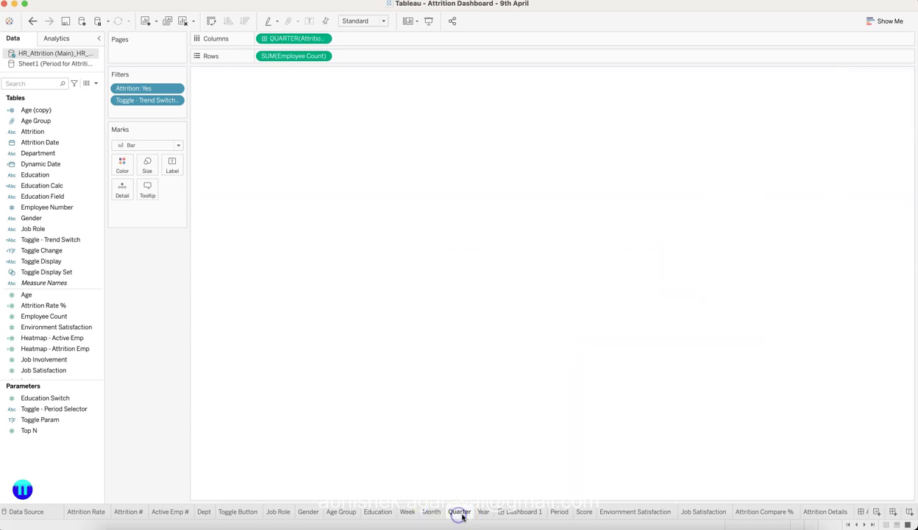
left_click(483, 511)
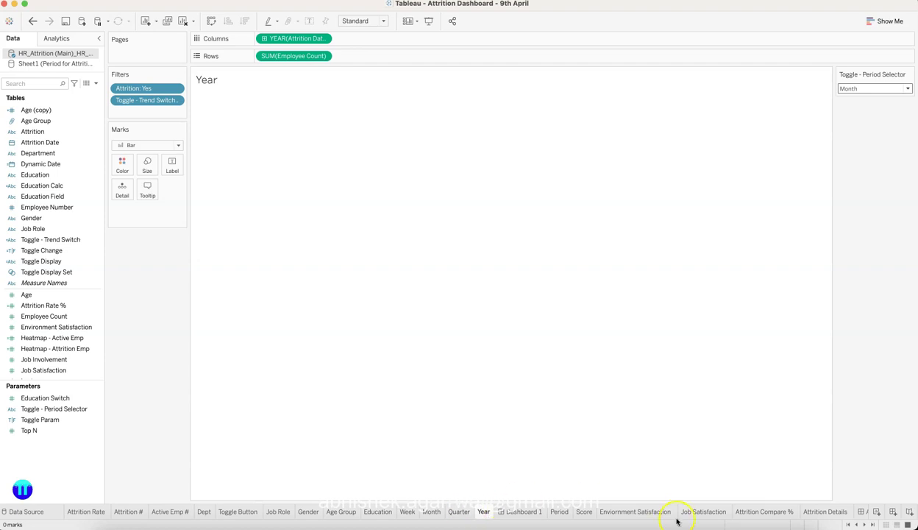
Step: Examine the Attrition Compare % sheet and the attrition and active counts per score in the Enviornment Satisfaction heatmap
left_click(769, 511)
mouse_move(240, 353)
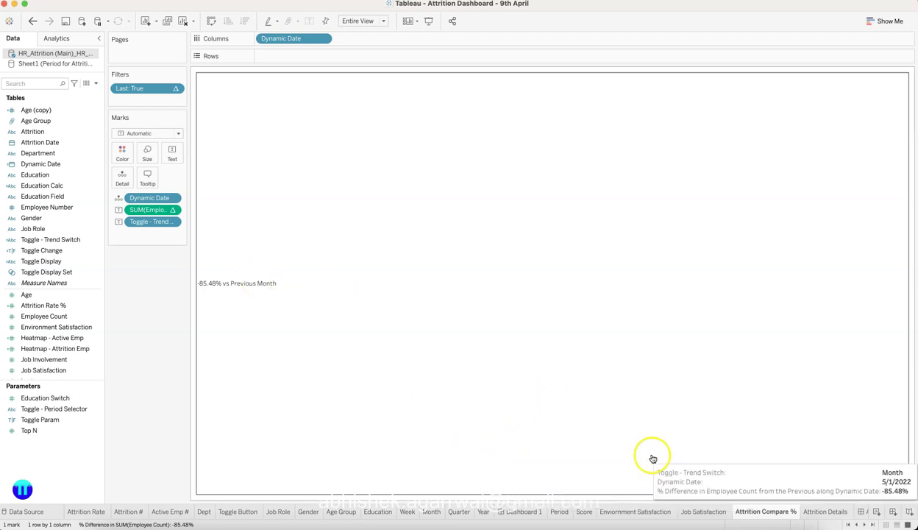
left_click(648, 513)
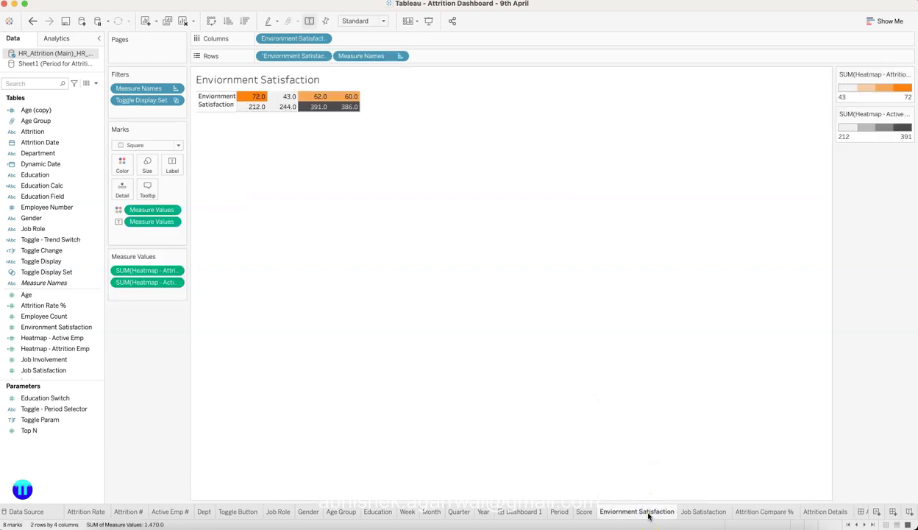
left_click(647, 513)
left_click(71, 329)
left_click(239, 147)
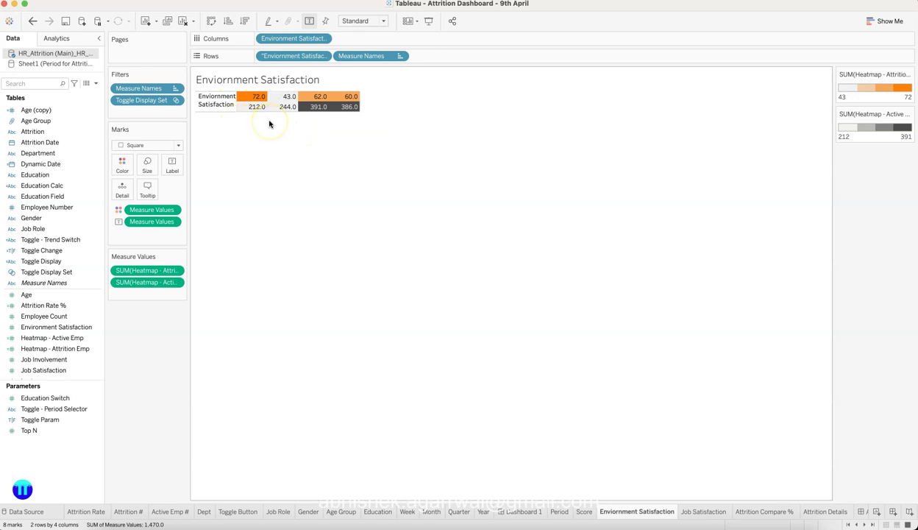
mouse_move(252, 102)
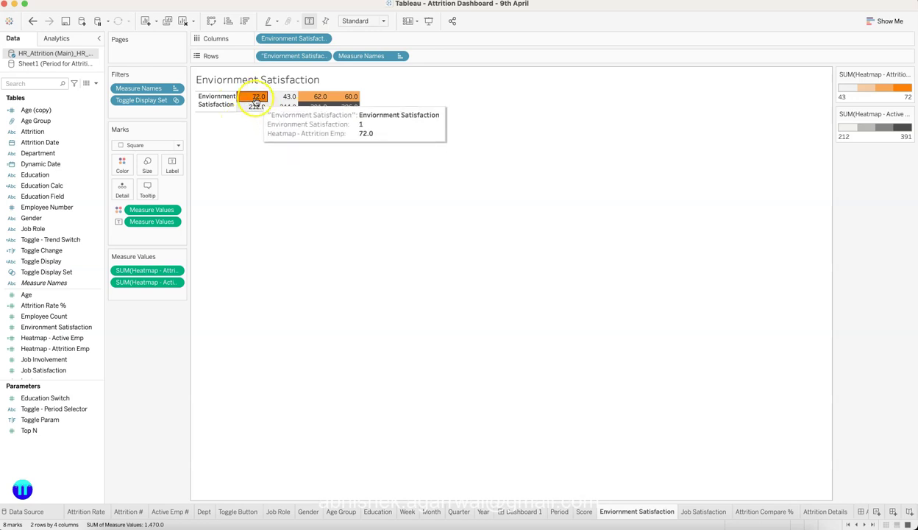
mouse_move(347, 100)
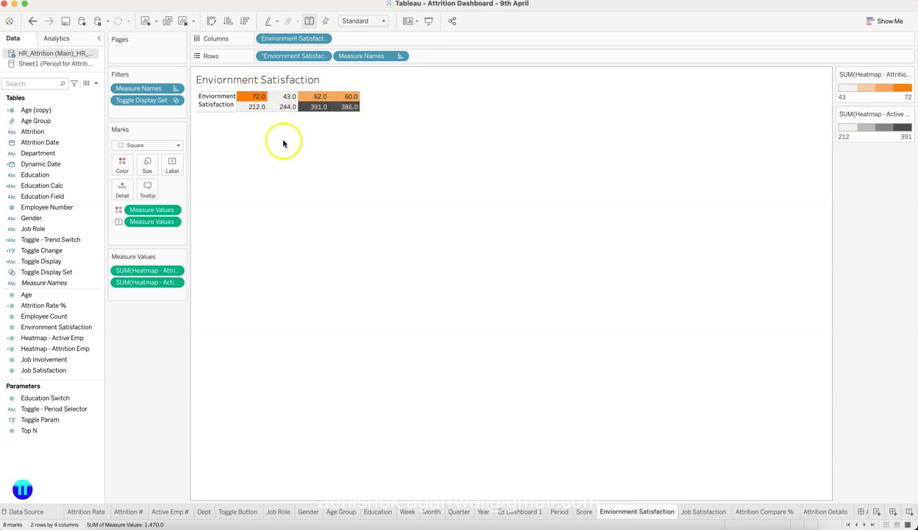
mouse_move(299, 108)
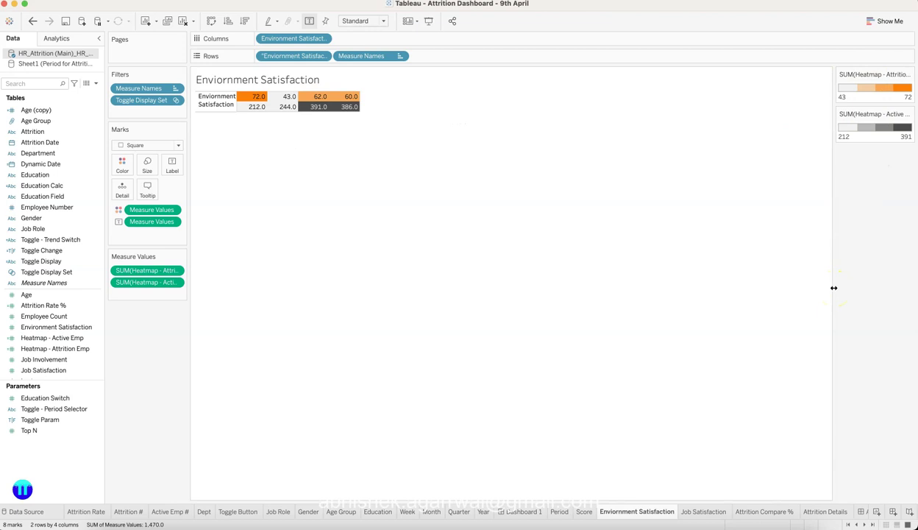
left_click_drag(834, 287, 729, 266)
Step: Examine the Attrition Details sheet's employee records, including job role, department, attrition date, last salary hike and monthly salary
left_click(829, 514)
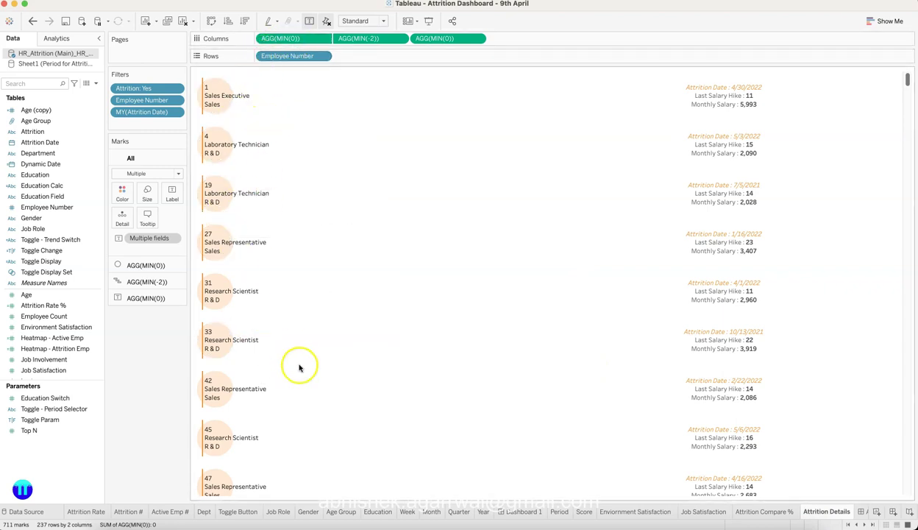
mouse_move(228, 96)
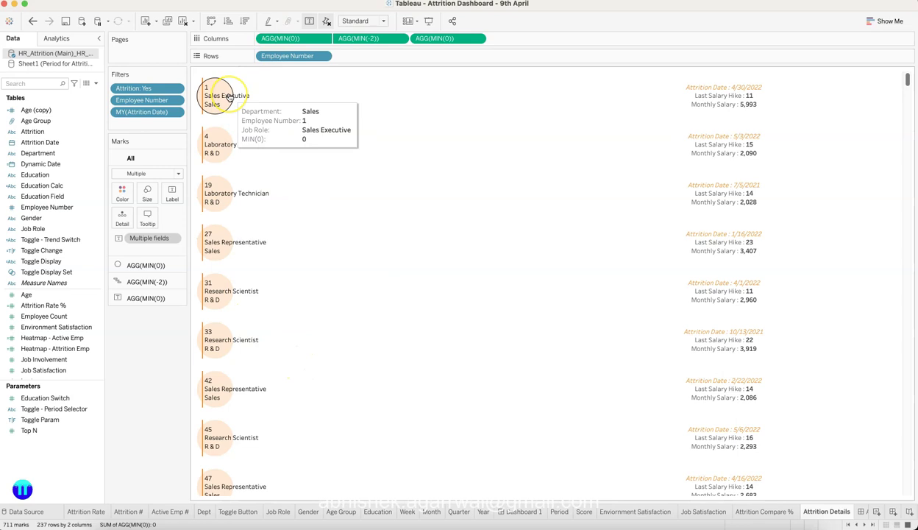
mouse_move(722, 100)
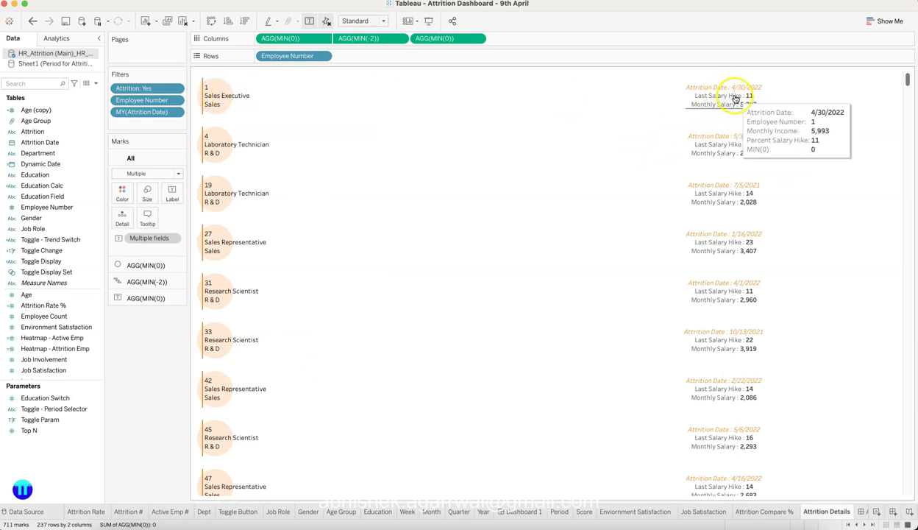
mouse_move(737, 172)
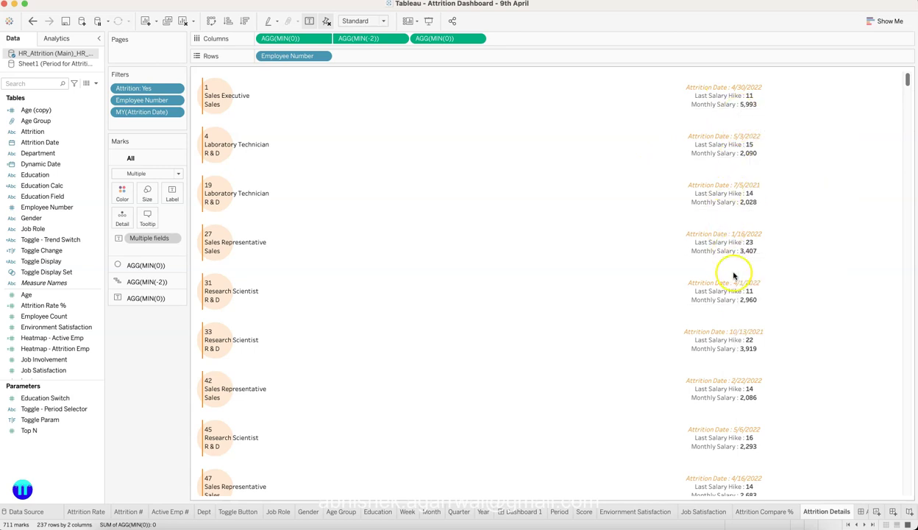
mouse_move(748, 211)
mouse_move(744, 141)
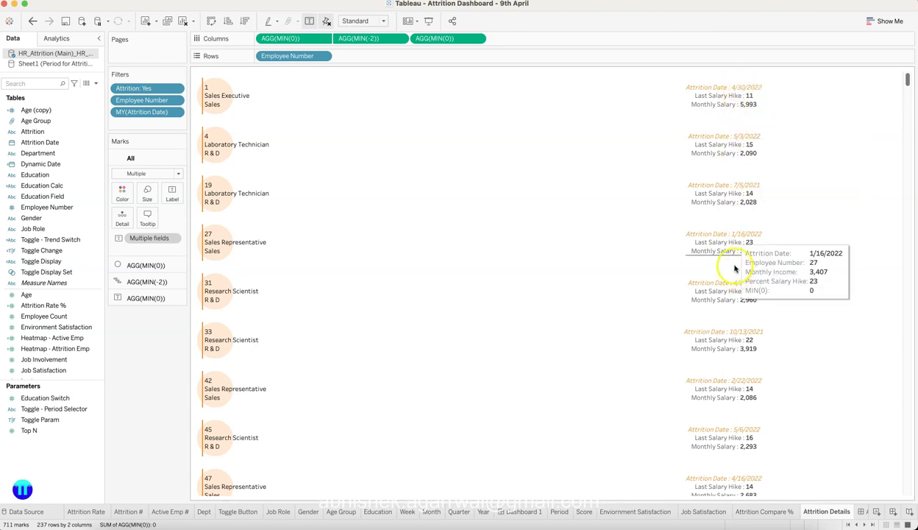
mouse_move(754, 299)
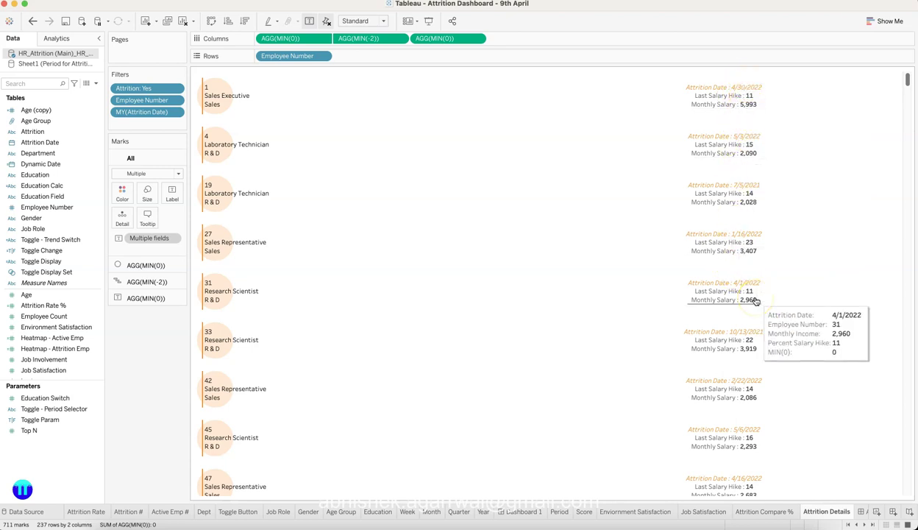
left_click(623, 305)
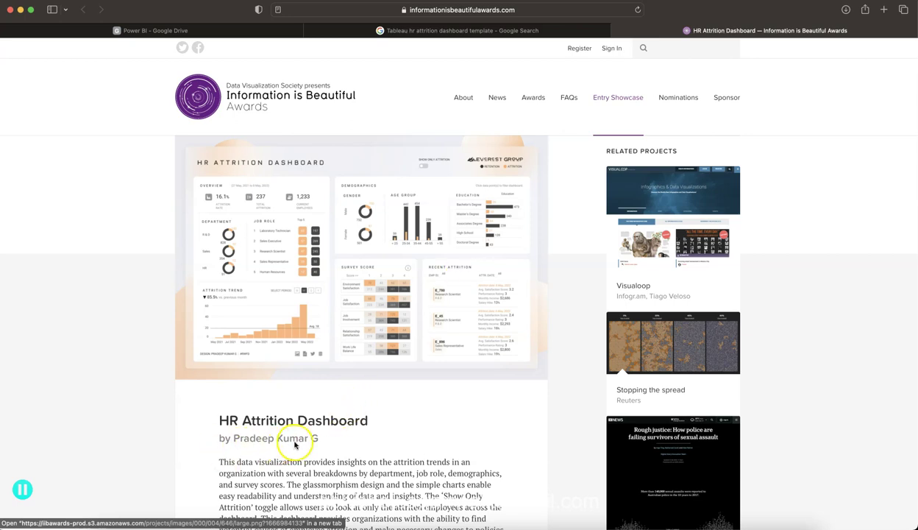
Step: Switch to the browser and examine the reference HR Attrition Dashboard image on the Information is Beautiful Awards page
scroll(302, 444, "down", 3)
scroll(302, 443, "up", 3)
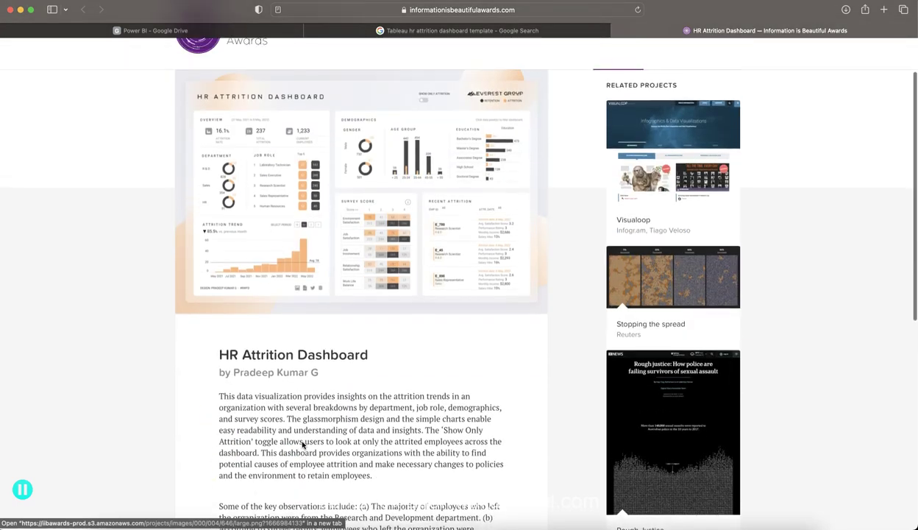
scroll(302, 444, "up", 5)
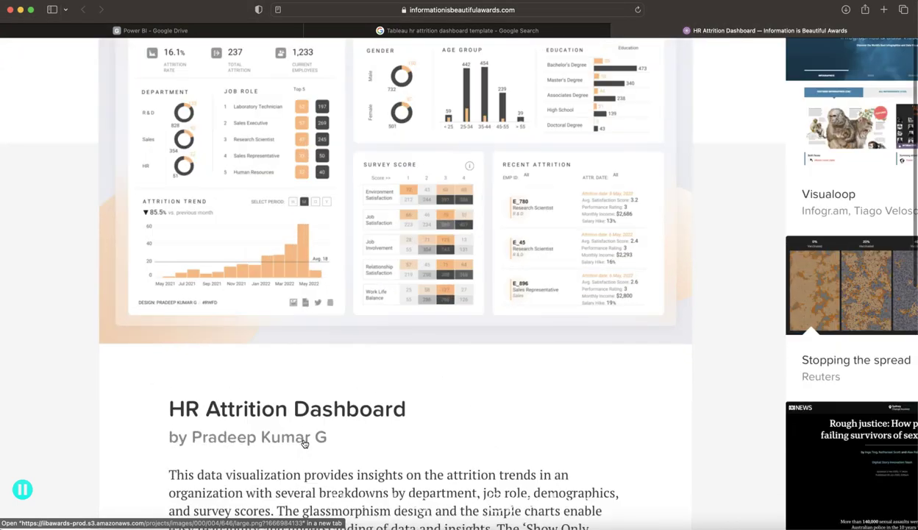
scroll(304, 442, "up", 5)
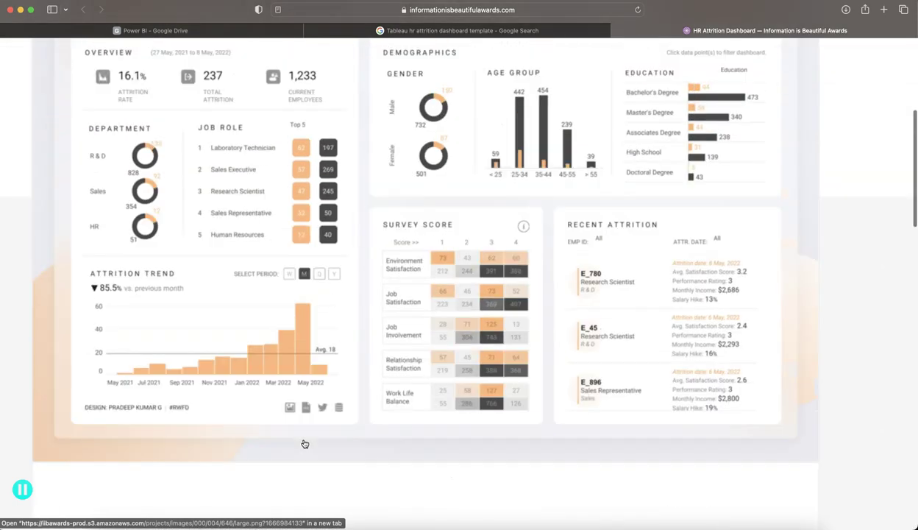
scroll(305, 444, "up", 1)
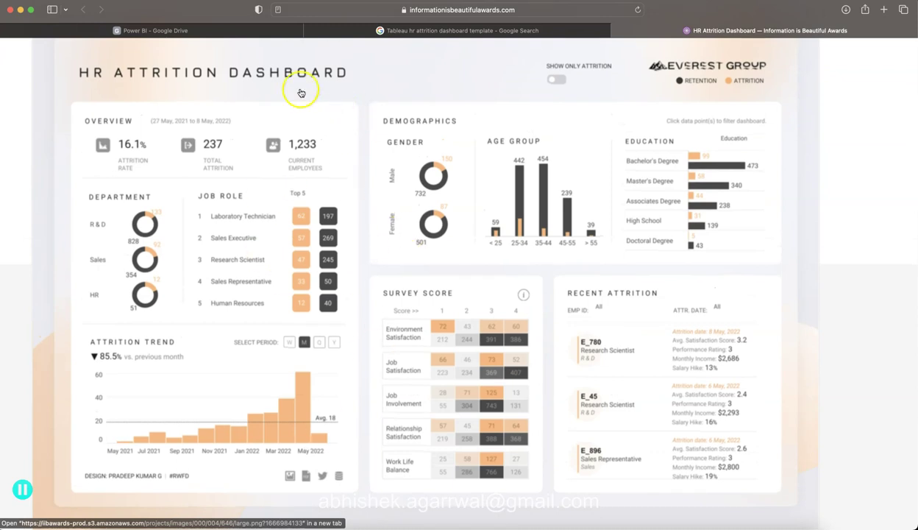
Step: Examine the reference dashboard's layout: overview figures, department and job role breakdowns, attrition trend, demographics, survey score heatmap and recent attrition list
scroll(266, 123, "up", 1)
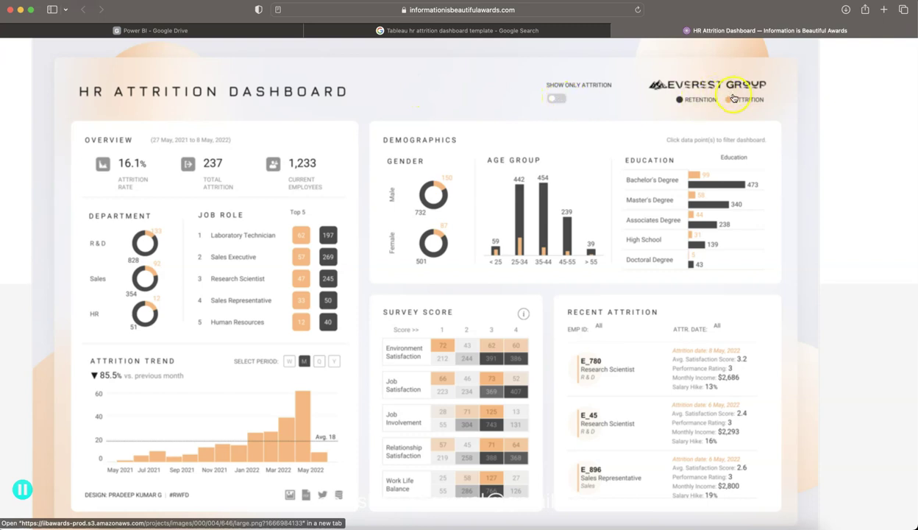
scroll(721, 97, "down", 2)
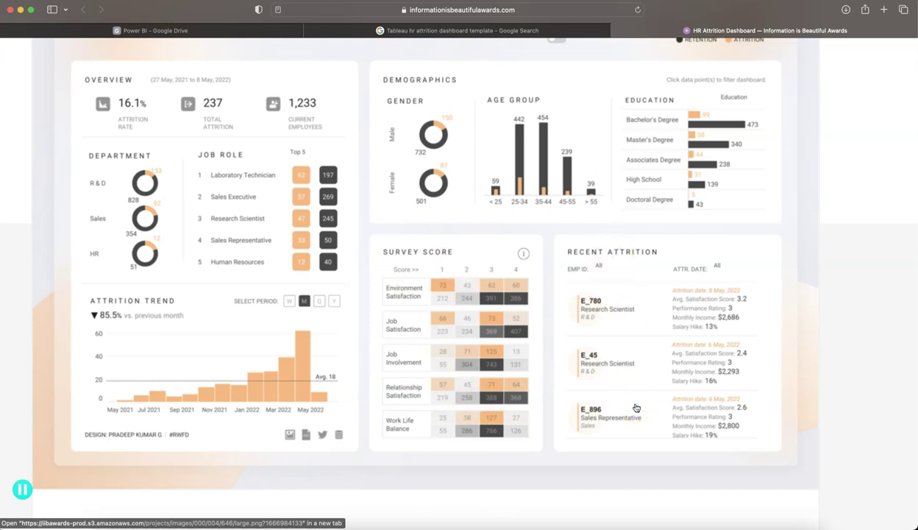
scroll(637, 408, "up", 2)
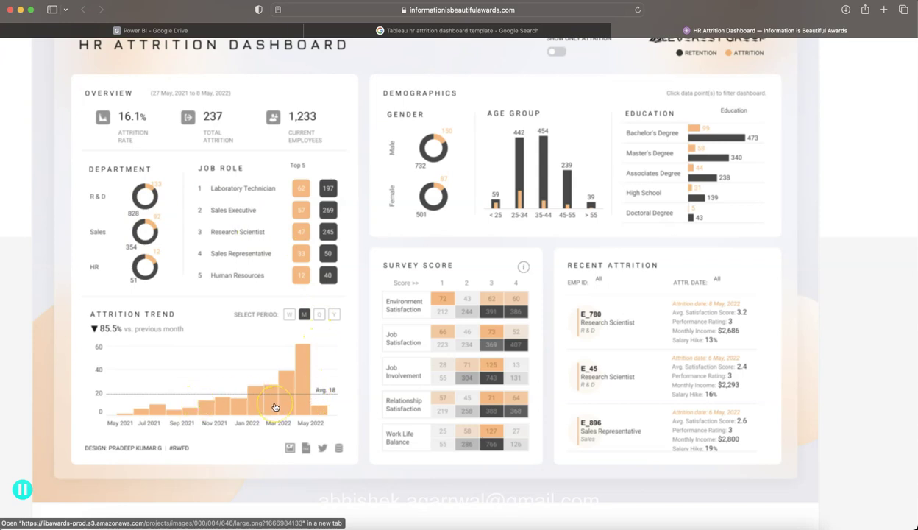
scroll(275, 407, "up", 2)
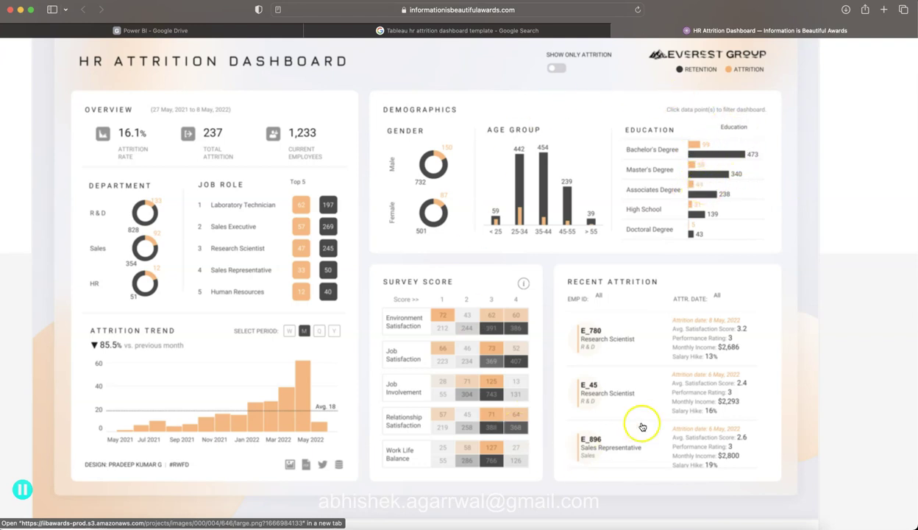
scroll(571, 360, "up", 1)
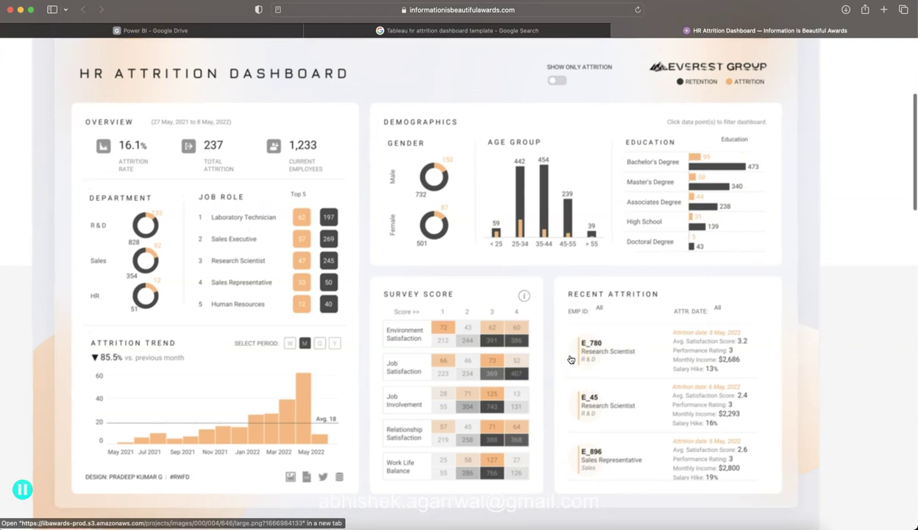
scroll(571, 359, "down", 1)
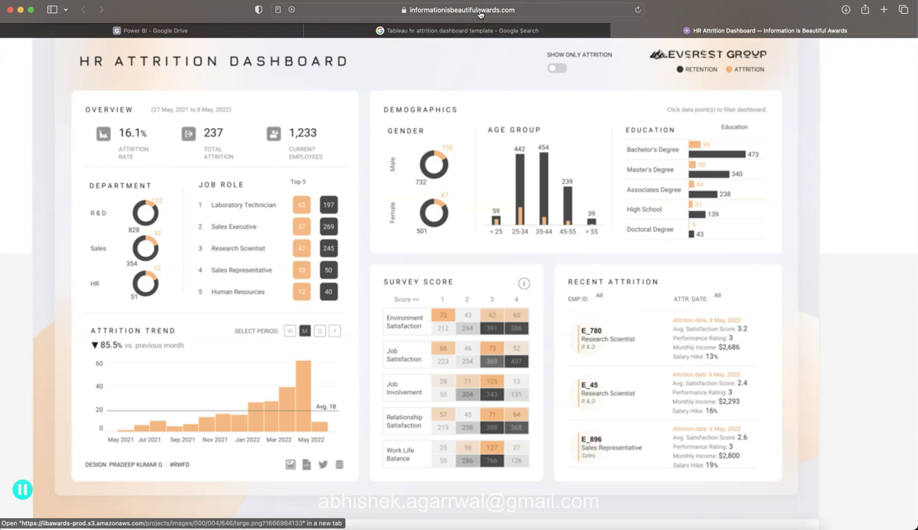
left_click(485, 103)
scroll(485, 103, "up", 1)
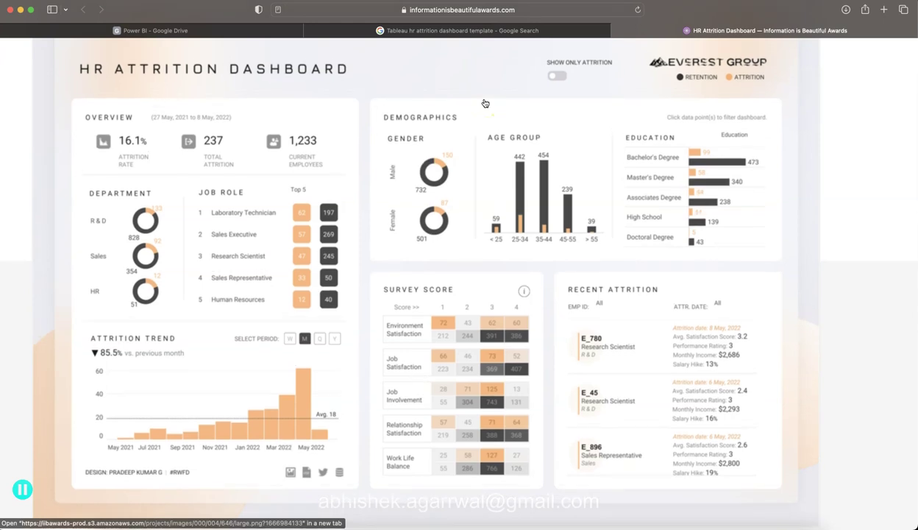